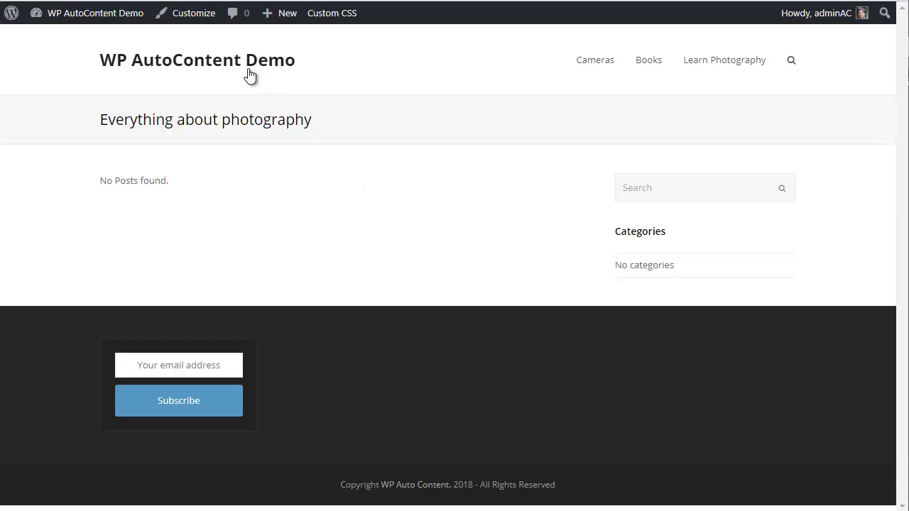
Check that the Cameras, Books and Learn Photography category pages are empty, then return home
{"action": "left_click", "coordinate": [226, 62]}
{"action": "left_click_drag", "start_coordinate": [112, 182], "coordinate": [154, 181]}
{"action": "left_click", "coordinate": [592, 70]}
{"action": "left_click", "coordinate": [651, 67]}
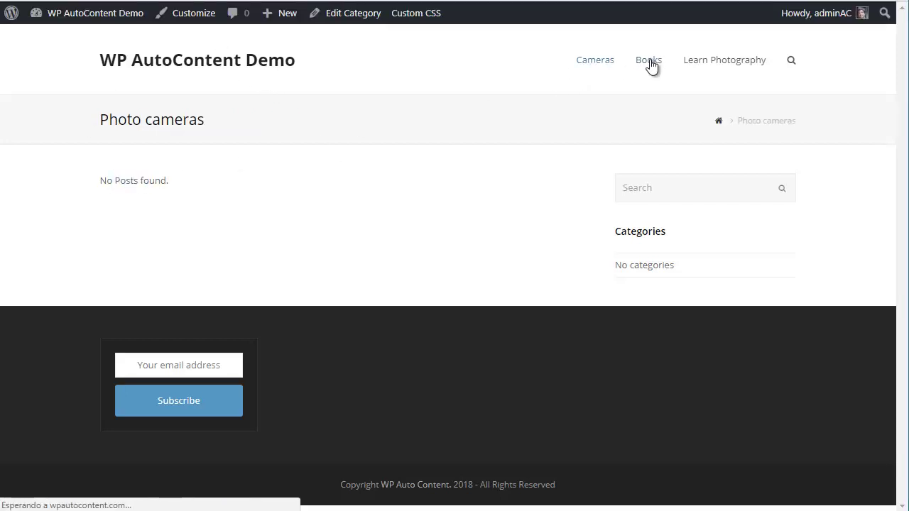
{"action": "left_click", "coordinate": [735, 66]}
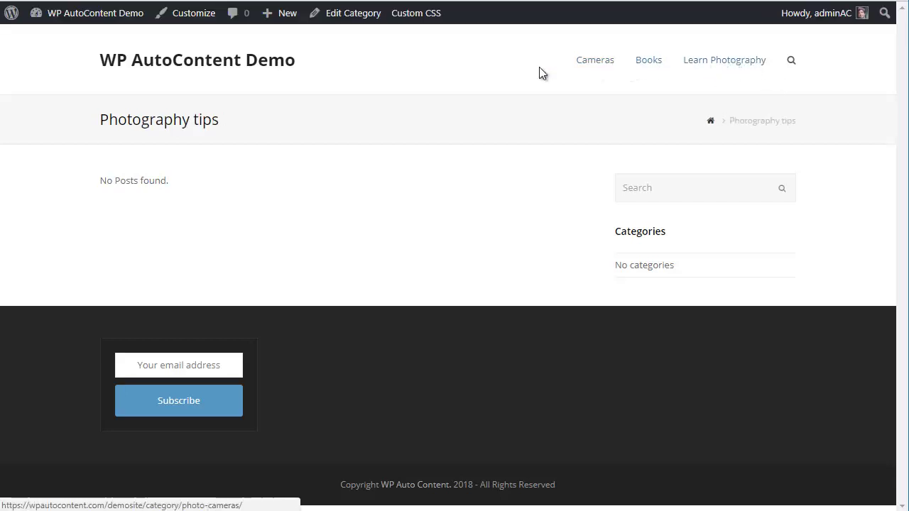
{"action": "left_click", "coordinate": [178, 64]}
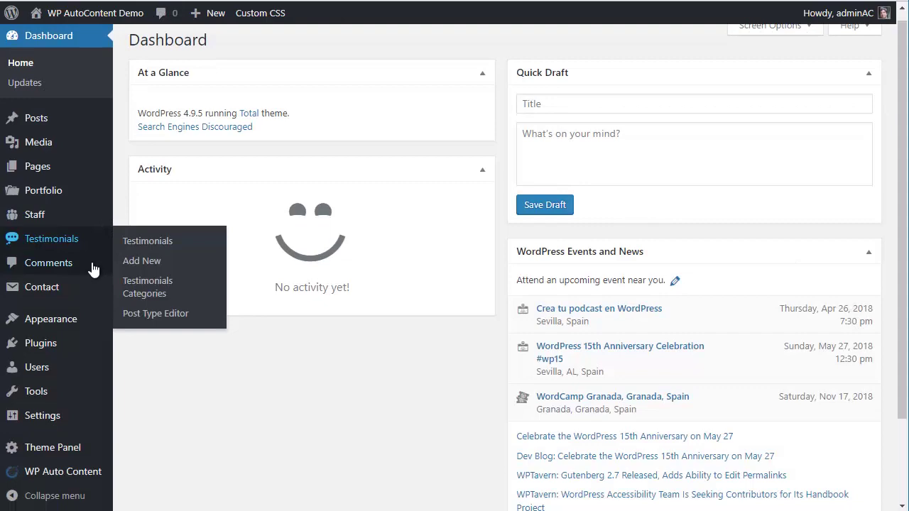
Create a new campaign named 'Photography books' posting 4 per day
{"action": "scroll", "coordinate": [217, 316], "scroll_direction": "down", "scroll_amount": 1}
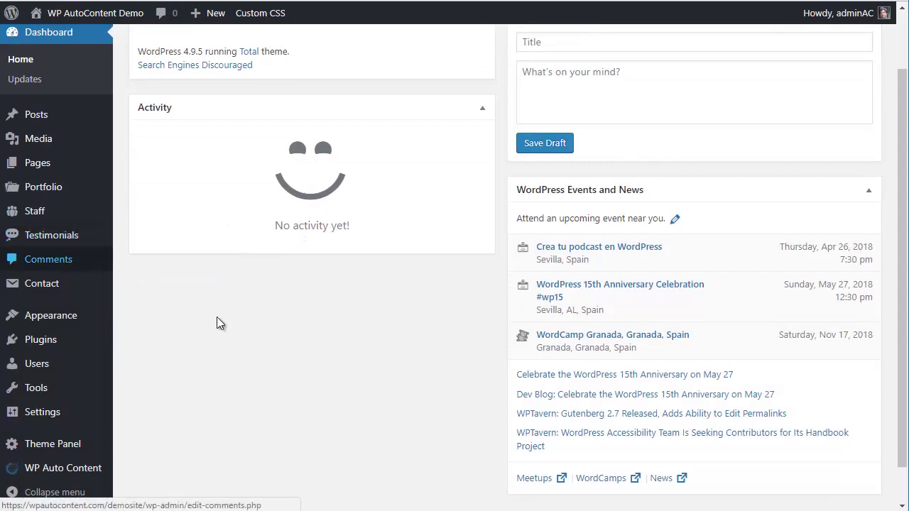
{"action": "left_click", "coordinate": [83, 467]}
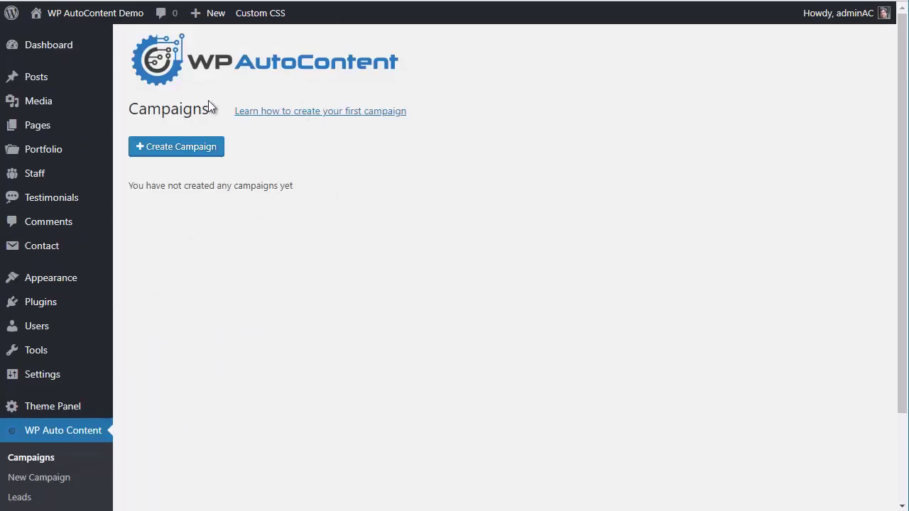
{"action": "left_click", "coordinate": [184, 146]}
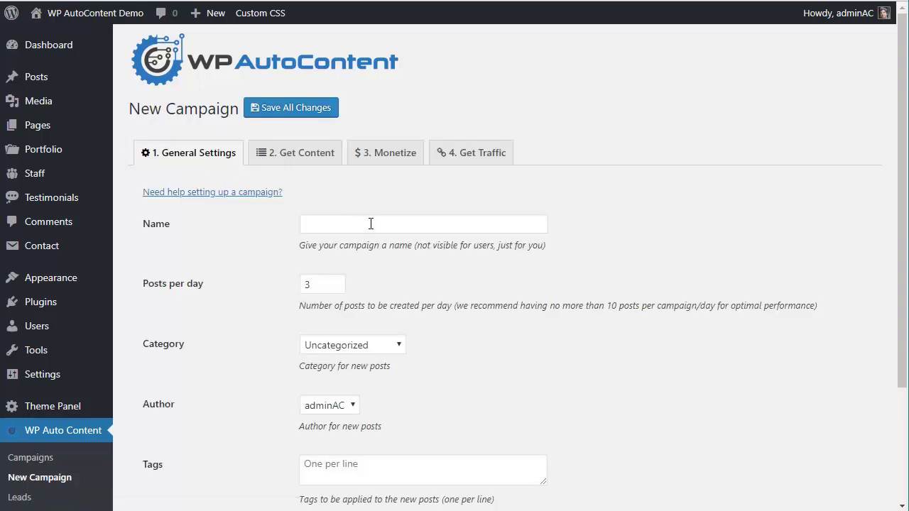
{"action": "left_click", "coordinate": [372, 223]}
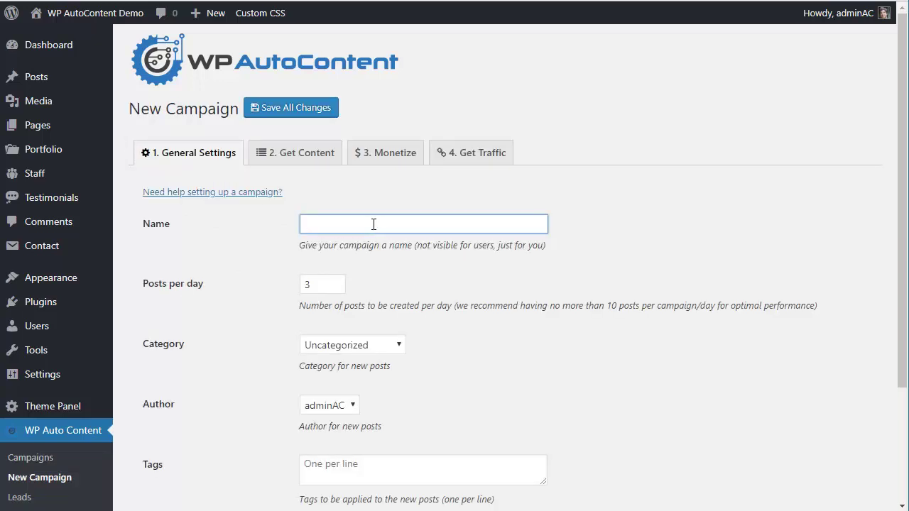
{"action": "type", "text": "Photography books"}
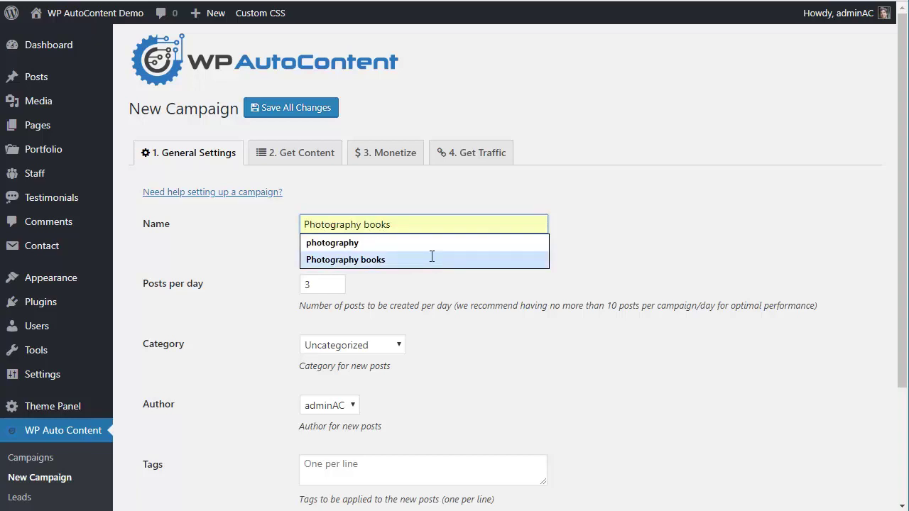
{"action": "left_click", "coordinate": [430, 257]}
{"action": "left_click", "coordinate": [335, 281]}
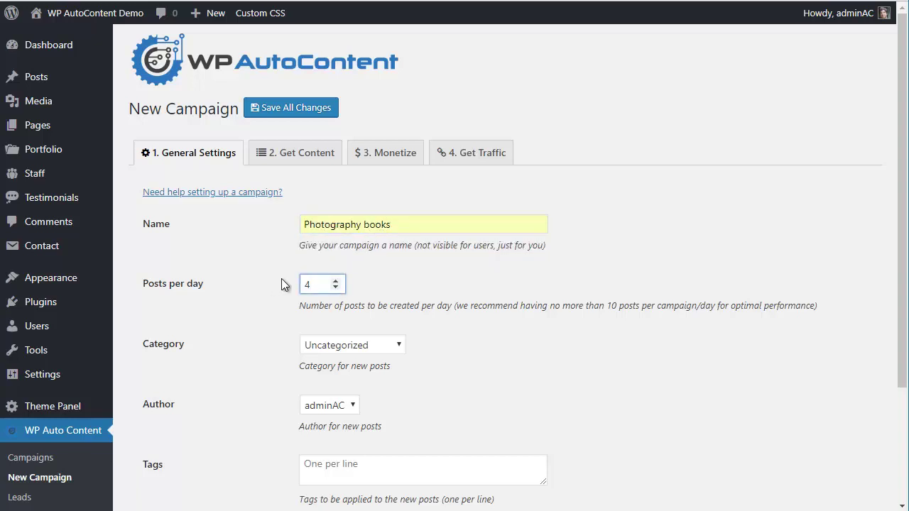
File the campaign's posts under Photography books, tagged books and photo books
{"action": "scroll", "coordinate": [583, 288], "scroll_direction": "down", "scroll_amount": 2}
{"action": "left_click", "coordinate": [372, 203]}
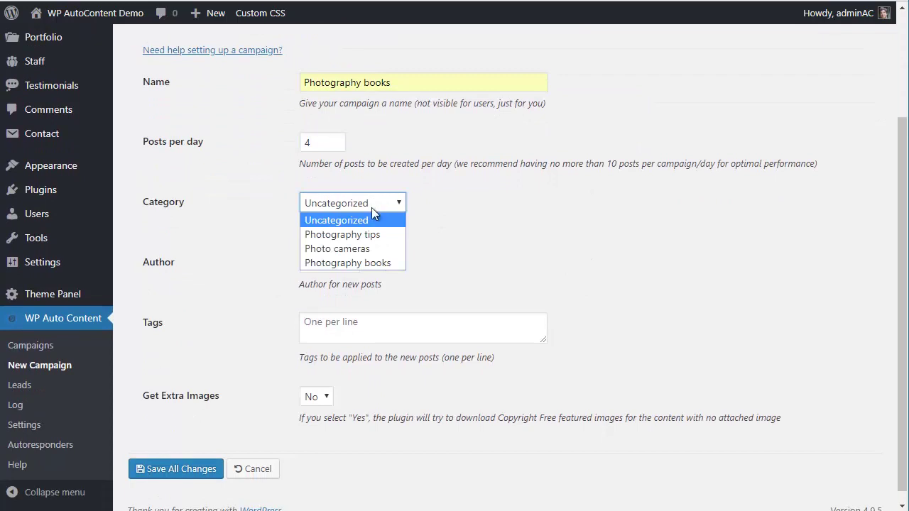
{"action": "left_click", "coordinate": [371, 262]}
{"action": "left_click", "coordinate": [387, 326]}
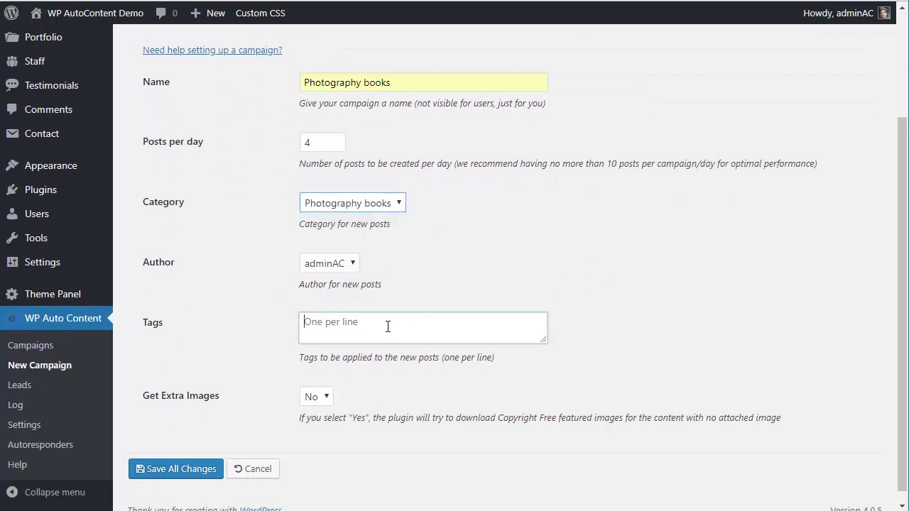
{"action": "type", "text": "boo"}
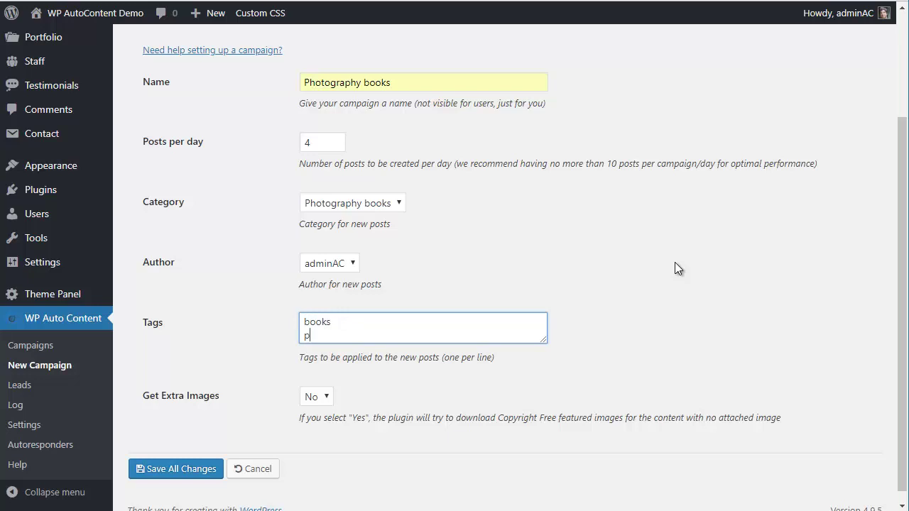
{"action": "type", "text": "ks photo books"}
{"action": "scroll", "coordinate": [639, 270], "scroll_direction": "up", "scroll_amount": 3}
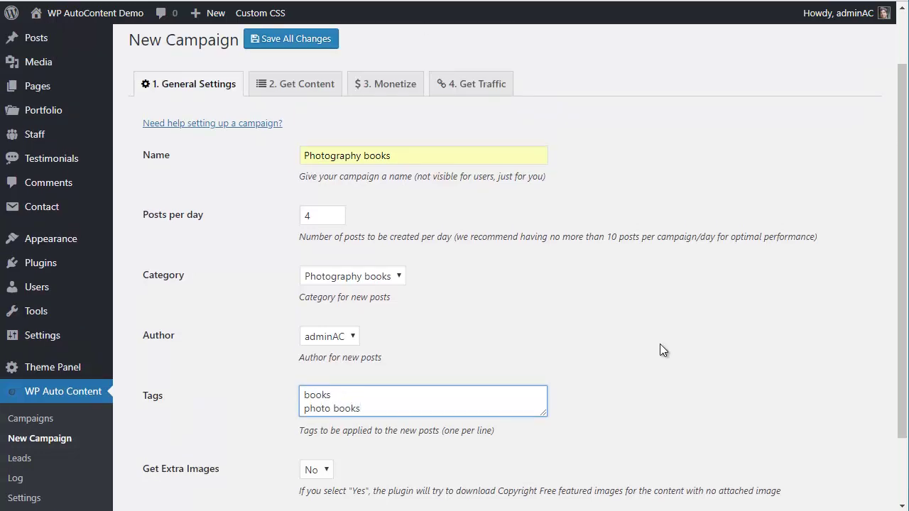
{"action": "left_click", "coordinate": [283, 161]}
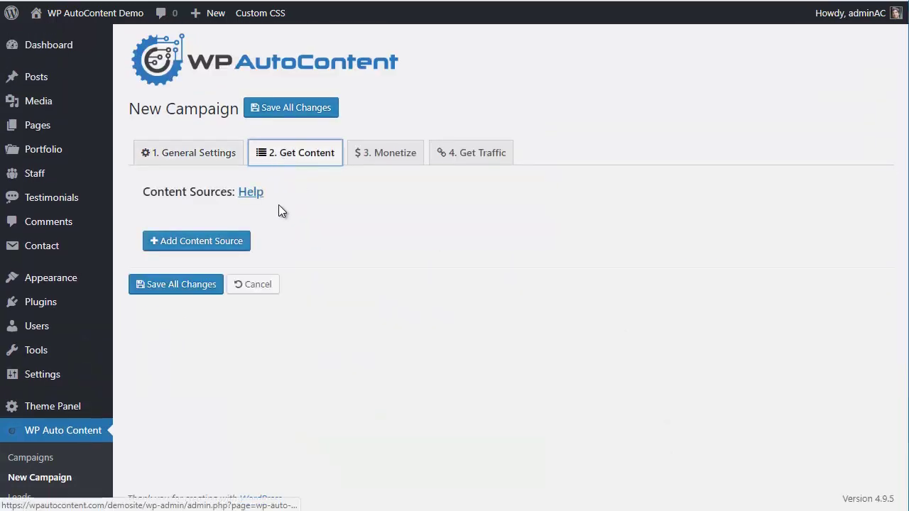
Add an Amazon Products source searching 'photography' in the Books category
{"action": "left_click", "coordinate": [216, 239]}
{"action": "left_click", "coordinate": [419, 259]}
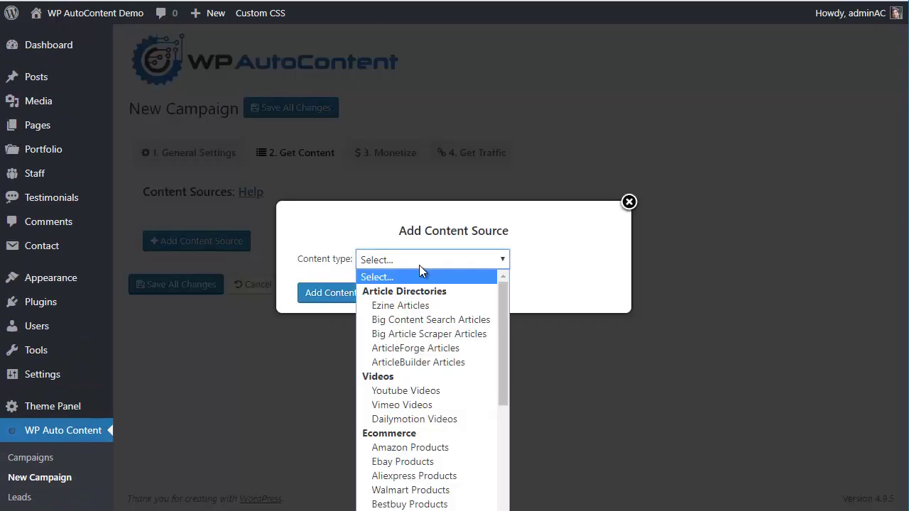
{"action": "left_click", "coordinate": [418, 448]}
{"action": "left_click", "coordinate": [355, 294]}
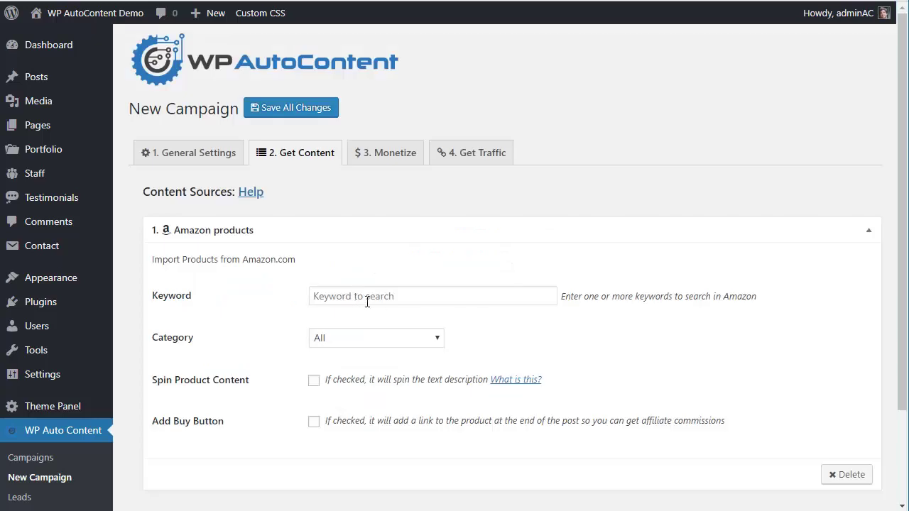
{"action": "left_click", "coordinate": [383, 298]}
{"action": "type", "text": "ph"}
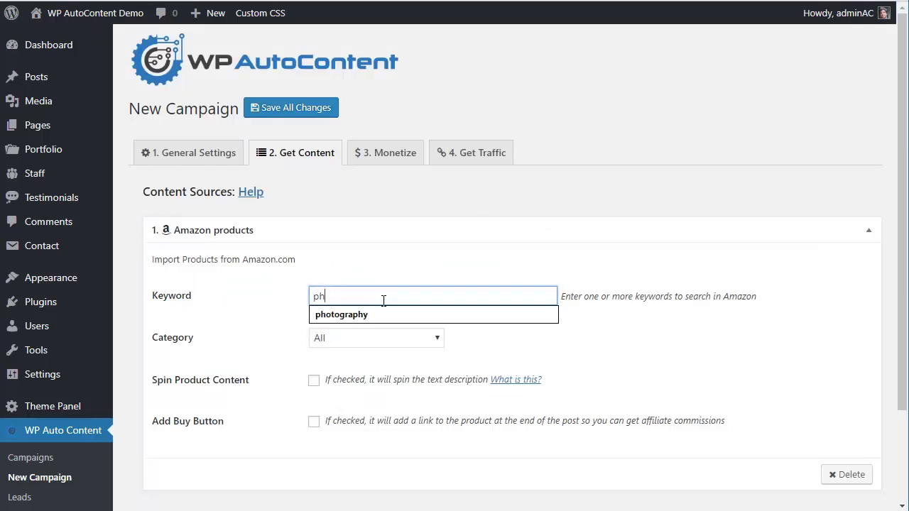
{"action": "type", "text": "oto"}
{"action": "left_click", "coordinate": [388, 313]}
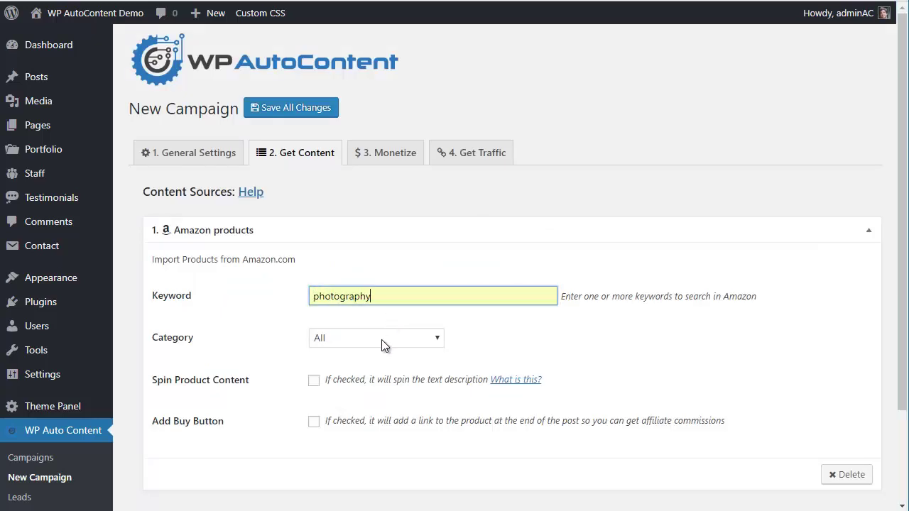
{"action": "left_click", "coordinate": [381, 339]}
{"action": "left_click", "coordinate": [351, 435]}
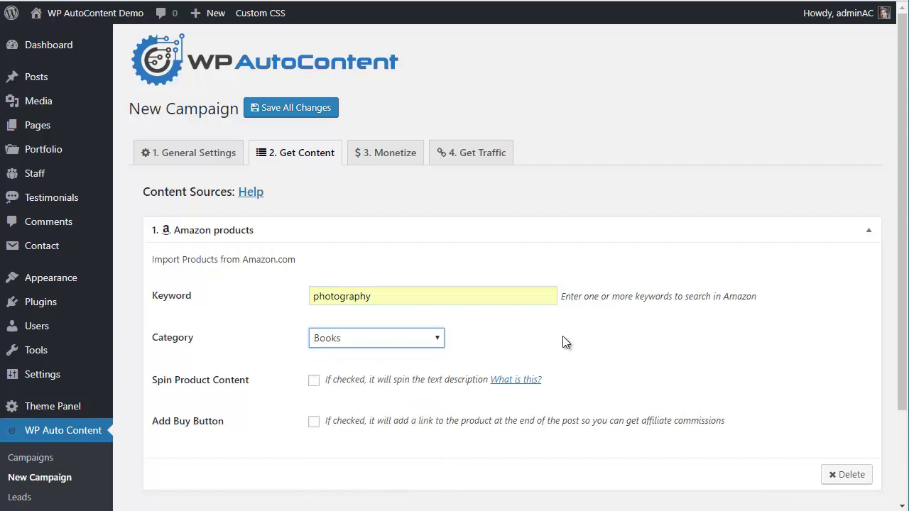
Add a buy button with the text 'Purchase on Amazon.com' to the Amazon source
{"action": "scroll", "coordinate": [562, 336], "scroll_direction": "down", "scroll_amount": 3}
{"action": "left_click", "coordinate": [314, 306]}
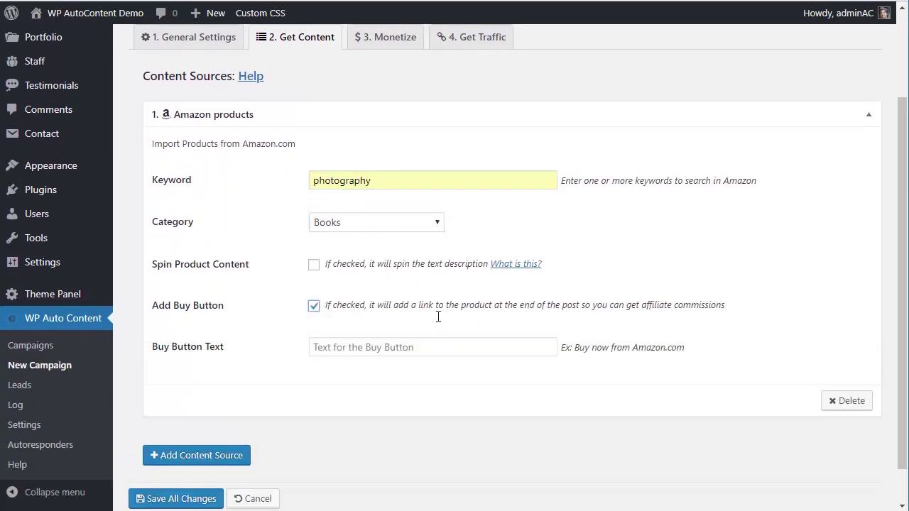
{"action": "left_click", "coordinate": [501, 343]}
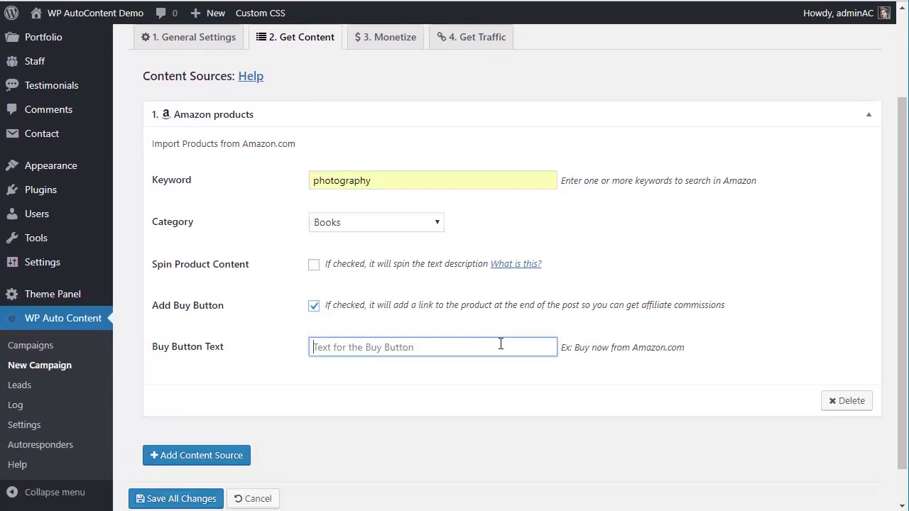
{"action": "left_click", "coordinate": [468, 366]}
{"action": "scroll", "coordinate": [462, 340], "scroll_direction": "down", "scroll_amount": 2}
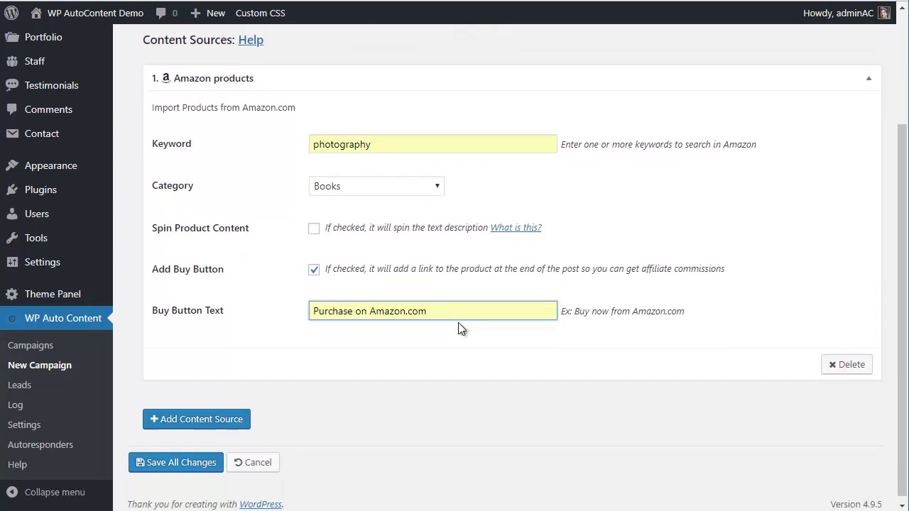
Add an eBay Products source for 'learn photography' in Books, Comics & Magazines
{"action": "left_click", "coordinate": [213, 414]}
{"action": "left_click", "coordinate": [441, 257]}
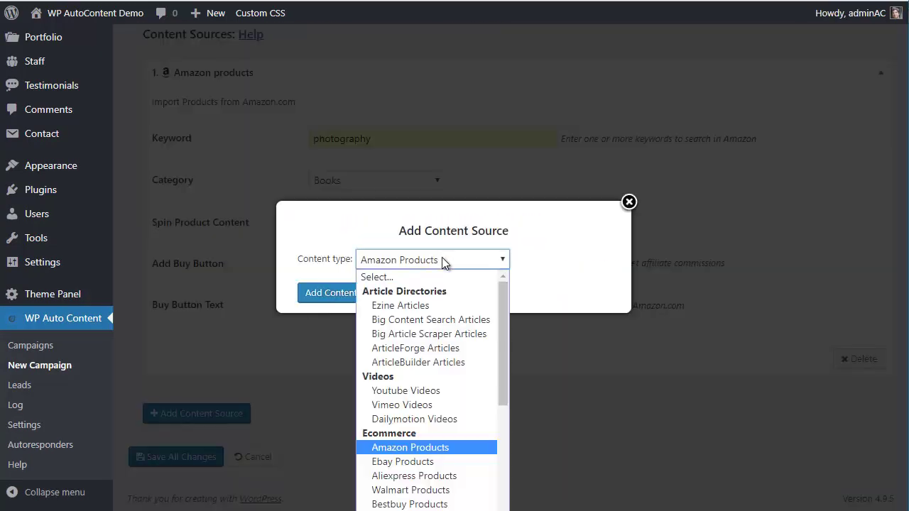
{"action": "left_click", "coordinate": [408, 462]}
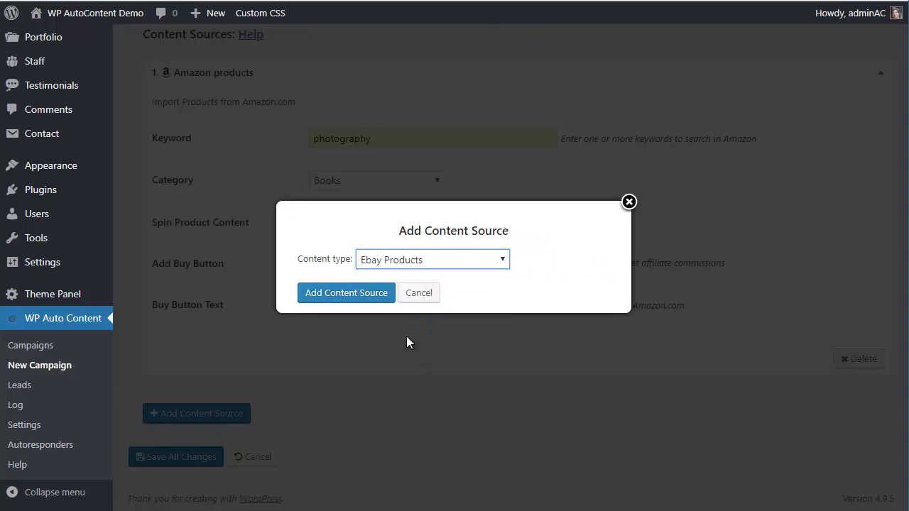
{"action": "left_click", "coordinate": [357, 298]}
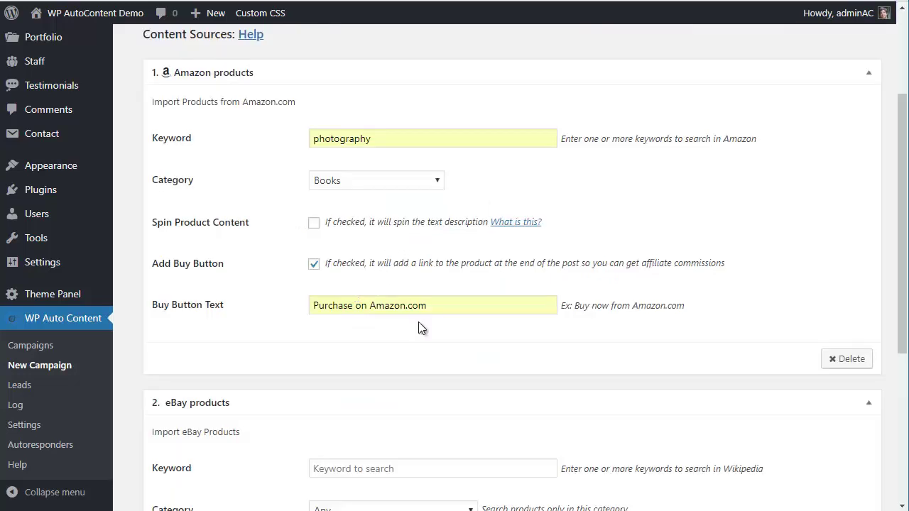
{"action": "scroll", "coordinate": [418, 327], "scroll_direction": "down", "scroll_amount": 3}
{"action": "left_click", "coordinate": [375, 255]}
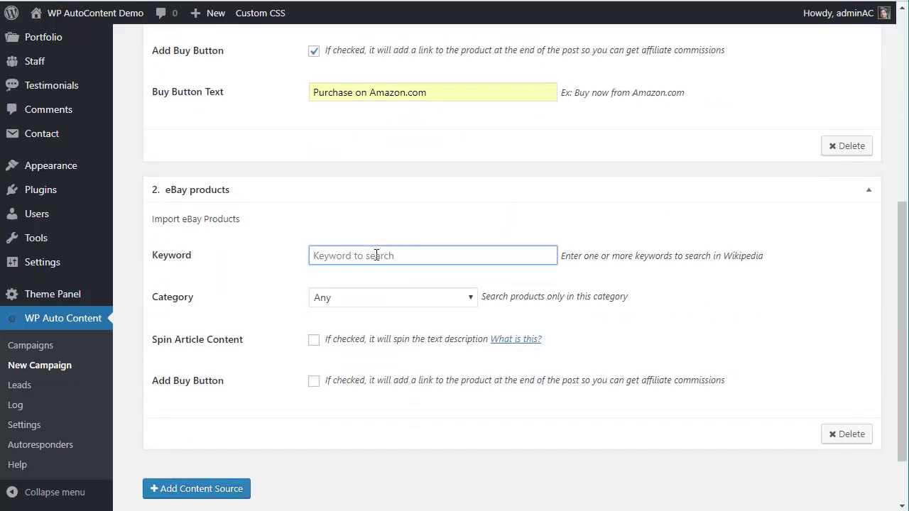
{"action": "type", "text": "learn photography"}
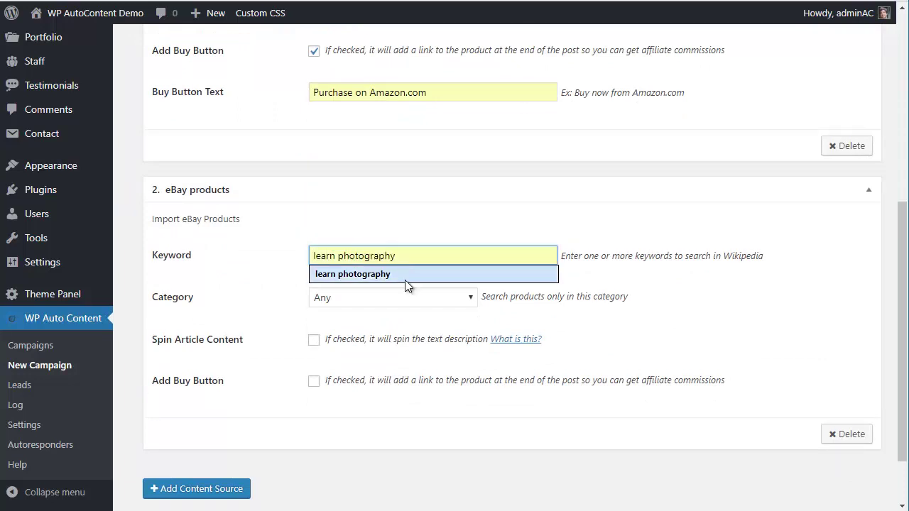
{"action": "left_click", "coordinate": [405, 277]}
{"action": "left_click", "coordinate": [403, 296]}
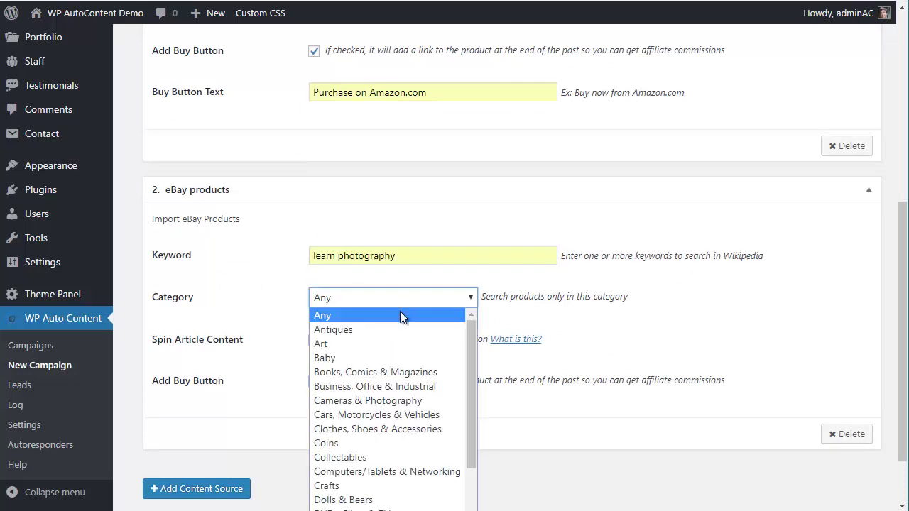
{"action": "left_click", "coordinate": [388, 372]}
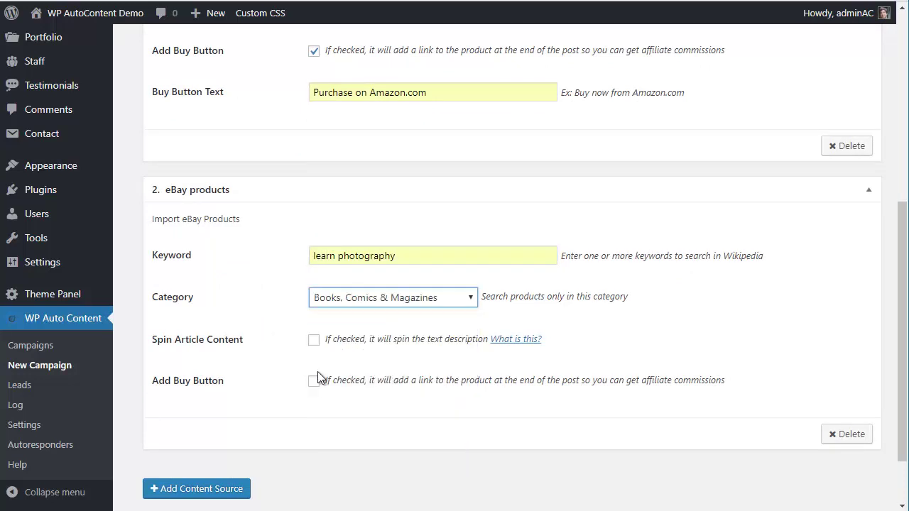
Add a 'Purchase on Ebay.com' buy button, save the campaign and return to the campaigns list
{"action": "left_click", "coordinate": [314, 379]}
{"action": "scroll", "coordinate": [448, 337], "scroll_direction": "down", "scroll_amount": 1}
{"action": "left_click", "coordinate": [409, 351]}
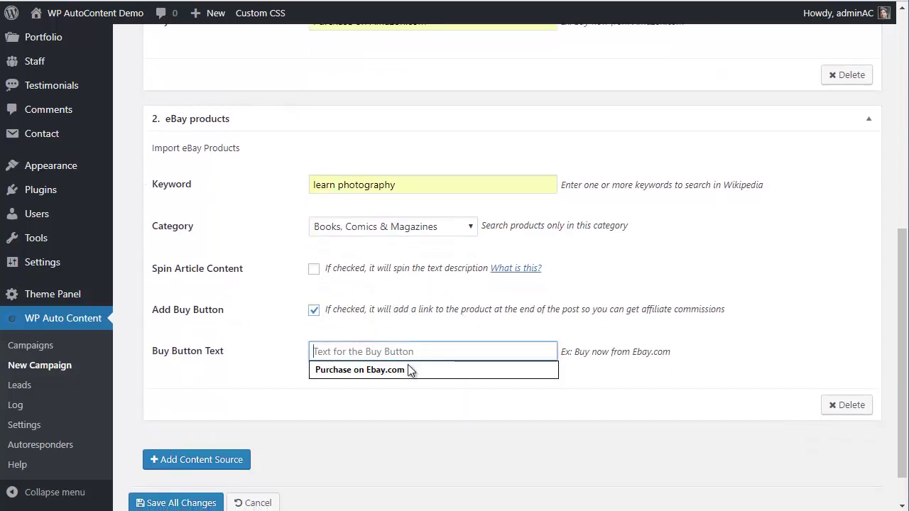
{"action": "left_click", "coordinate": [410, 369]}
{"action": "scroll", "coordinate": [234, 335], "scroll_direction": "down", "scroll_amount": 1}
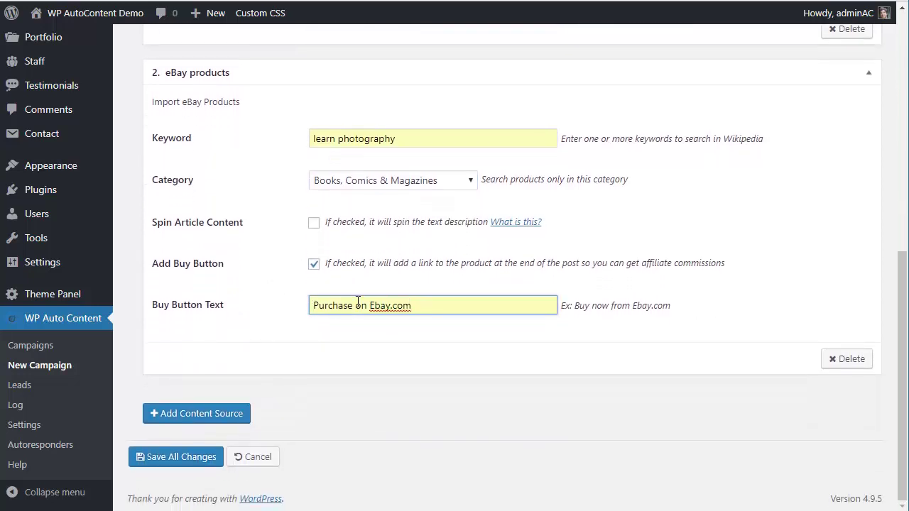
{"action": "left_click", "coordinate": [193, 457]}
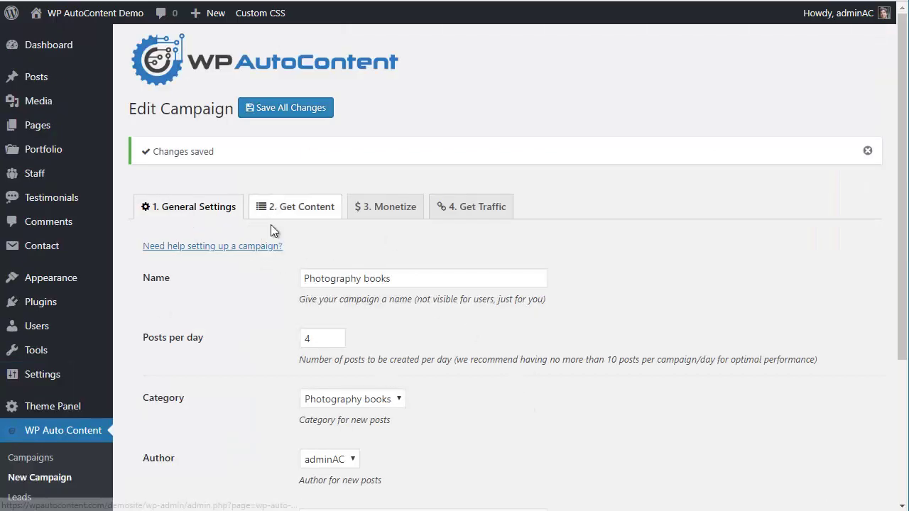
{"action": "scroll", "coordinate": [315, 324], "scroll_direction": "down", "scroll_amount": 1}
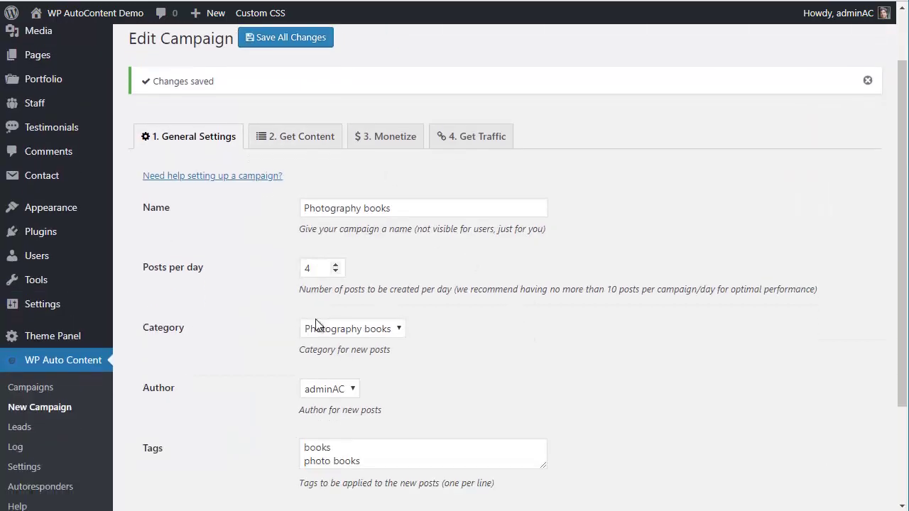
{"action": "left_click", "coordinate": [22, 387]}
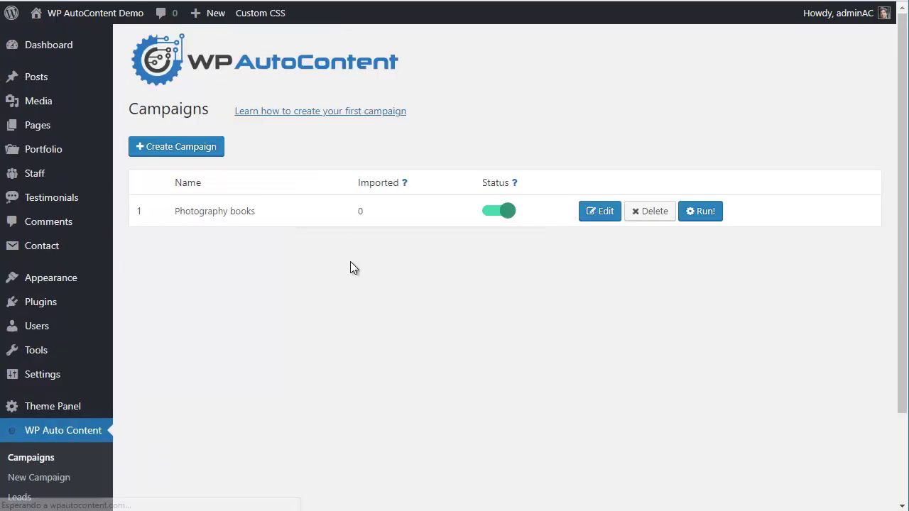
Create a campaign named 'Photography tips' posting 6 daily into the Photography tips category
{"action": "left_click", "coordinate": [200, 146]}
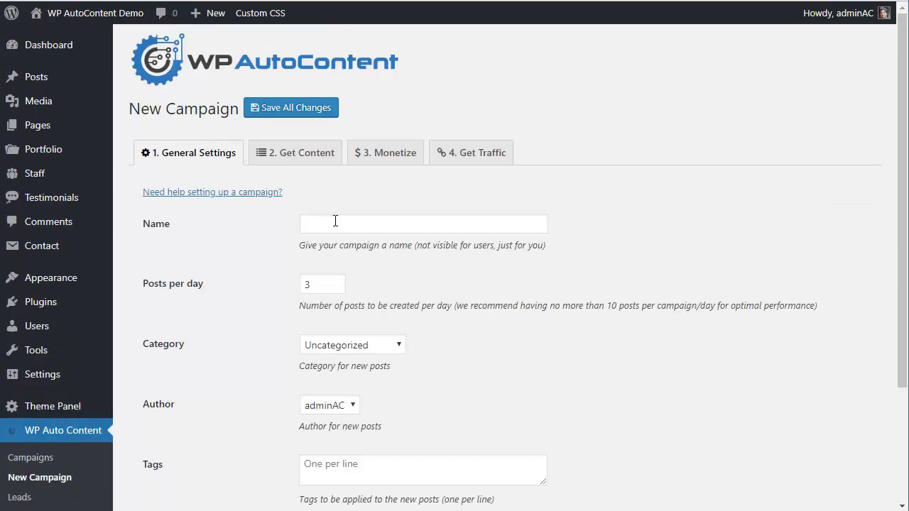
{"action": "left_click", "coordinate": [335, 221]}
{"action": "type", "text": "Phot"}
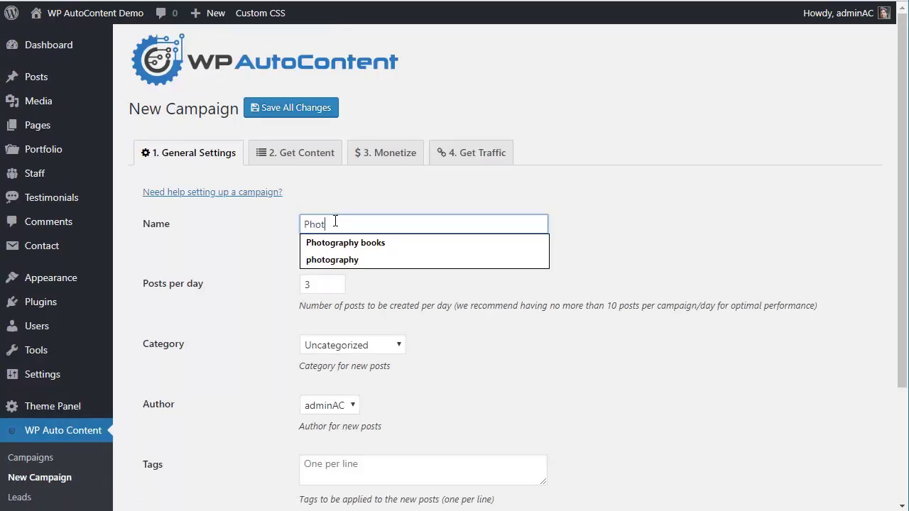
{"action": "type", "text": "ography tips"}
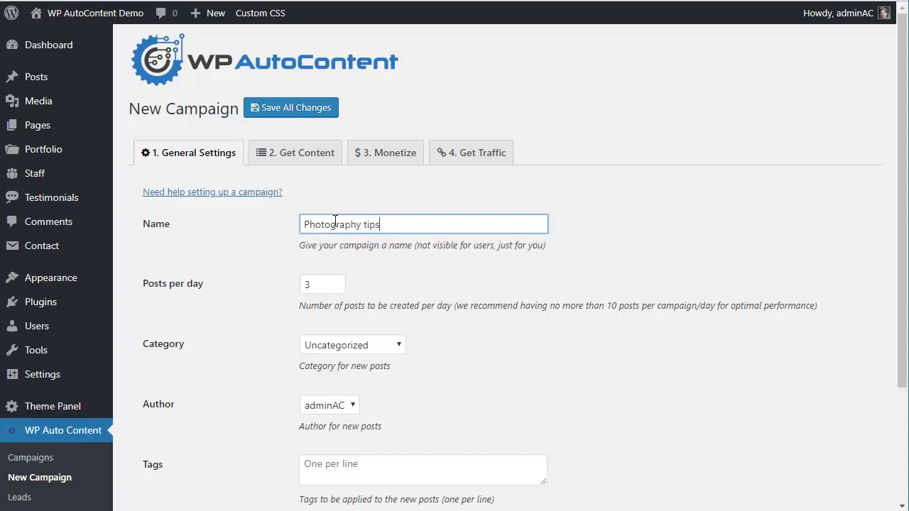
{"action": "key", "text": "Tab"}
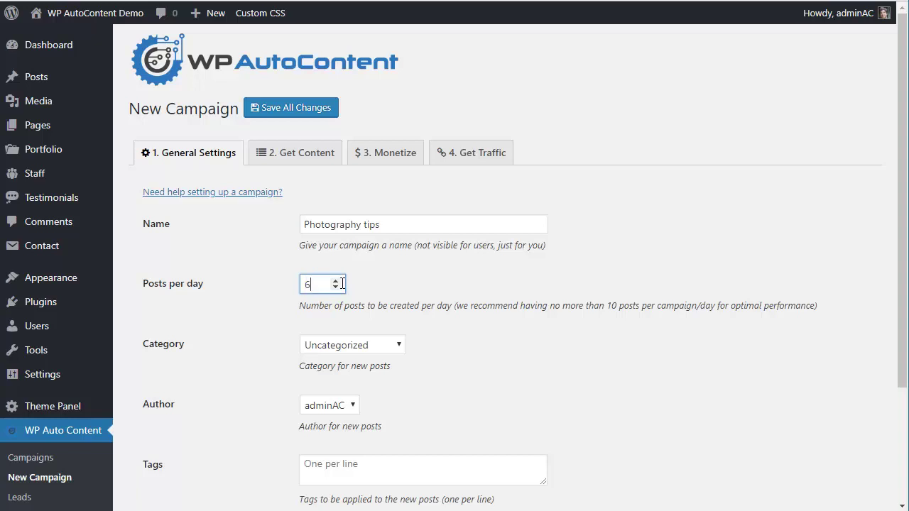
{"action": "left_click", "coordinate": [367, 347]}
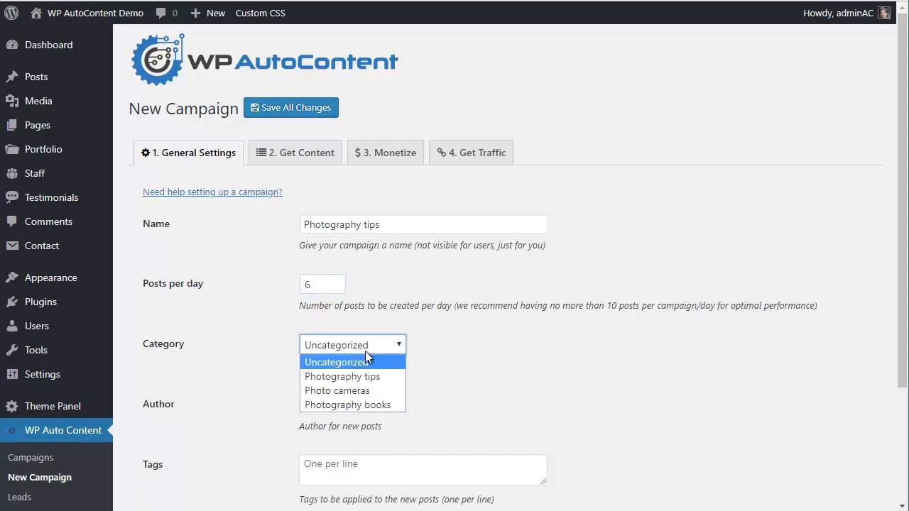
{"action": "left_click", "coordinate": [368, 376]}
Tag posts 'learn photography' and enable extra images with the image keyword photography
{"action": "scroll", "coordinate": [497, 312], "scroll_direction": "down", "scroll_amount": 3}
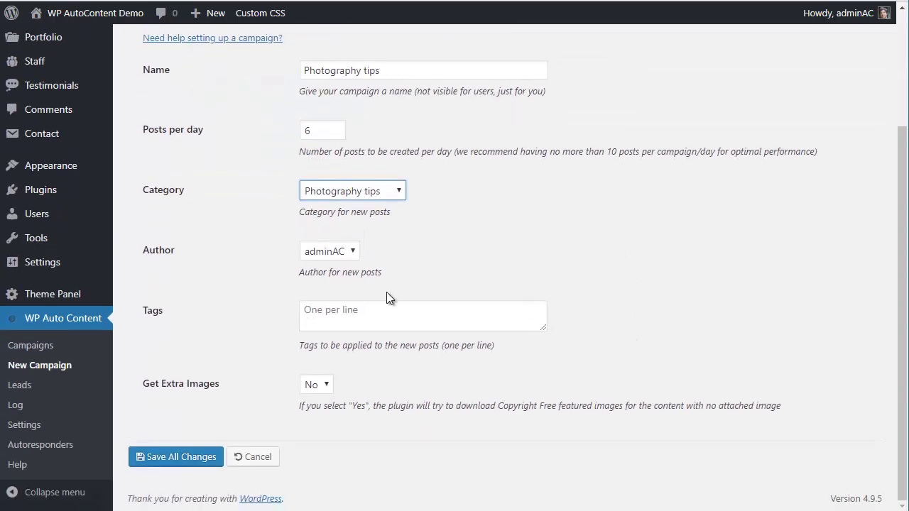
{"action": "left_click", "coordinate": [382, 312]}
{"action": "type", "text": "learn photography"}
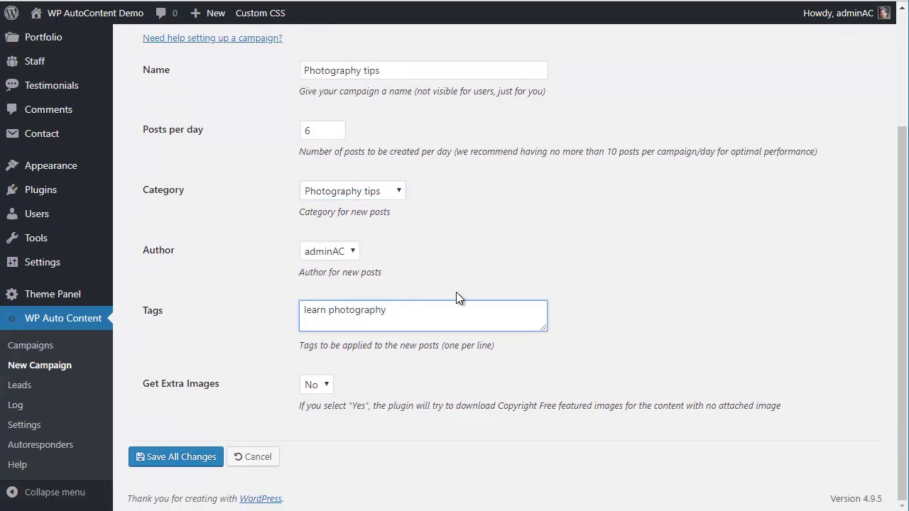
{"action": "left_click", "coordinate": [300, 386]}
{"action": "left_click", "coordinate": [305, 411]}
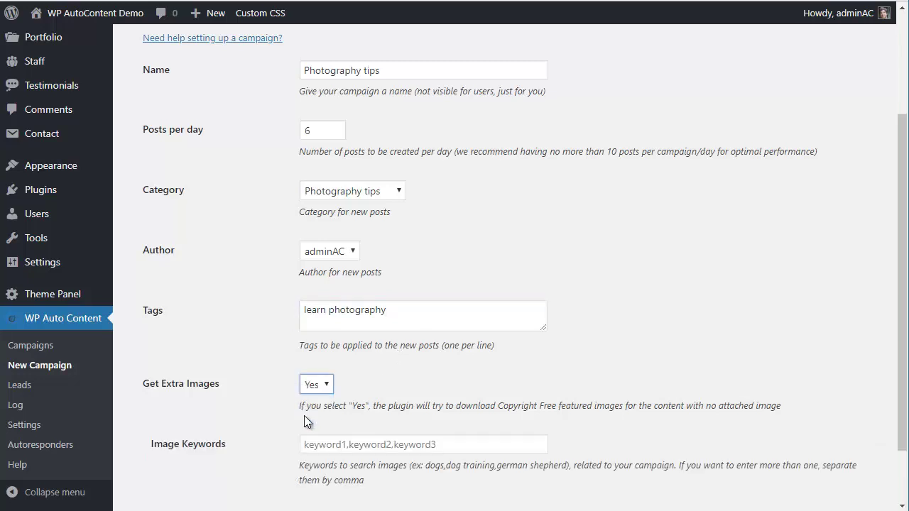
{"action": "scroll", "coordinate": [241, 376], "scroll_direction": "down", "scroll_amount": 2}
{"action": "left_click", "coordinate": [389, 372]}
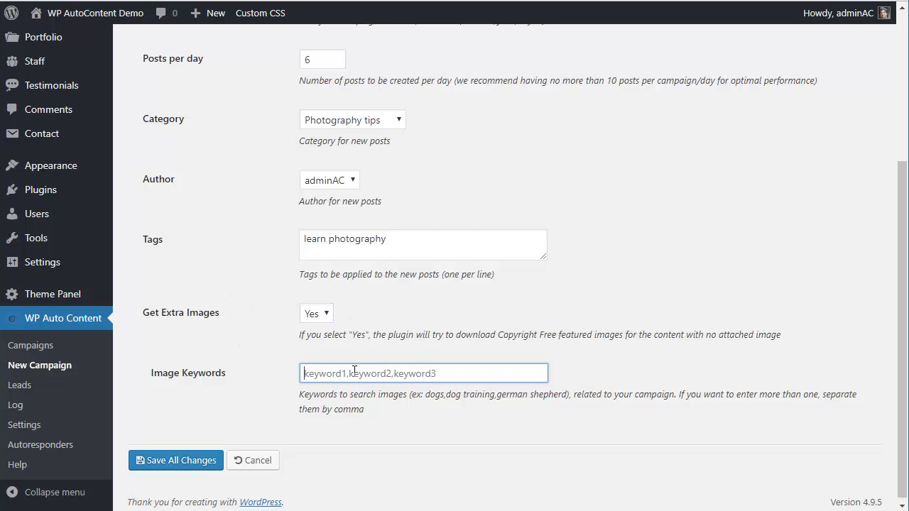
{"action": "type", "text": "photography"}
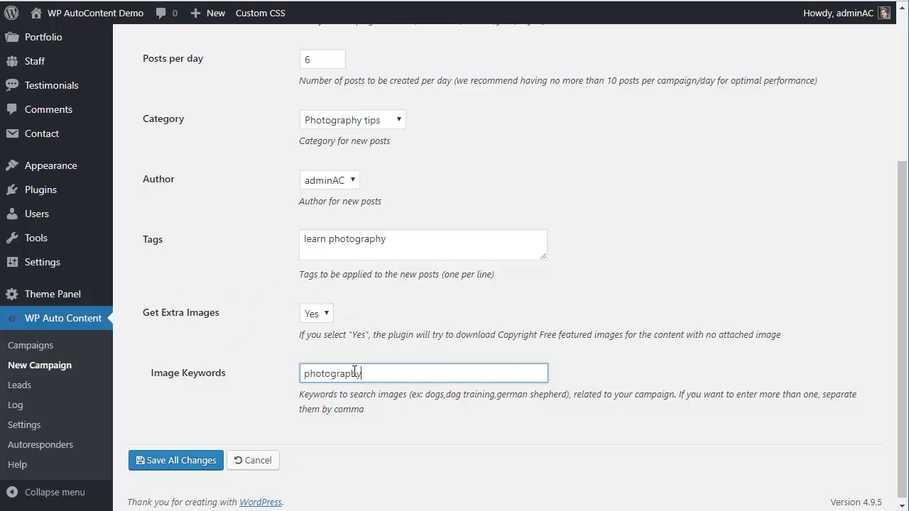
{"action": "scroll", "coordinate": [354, 373], "scroll_direction": "up", "scroll_amount": 5}
Add a Youtube Videos content source to the Photography tips campaign
{"action": "left_click", "coordinate": [316, 154]}
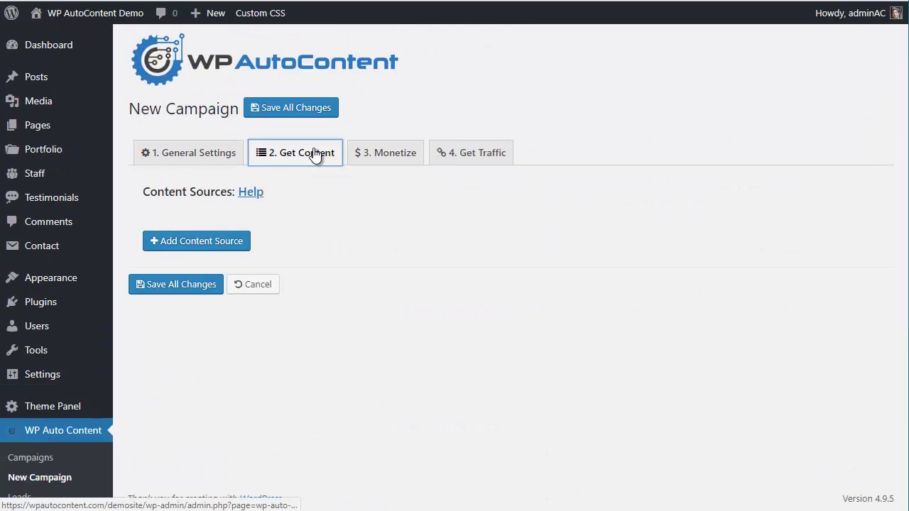
{"action": "left_click", "coordinate": [208, 239]}
{"action": "left_click", "coordinate": [452, 256]}
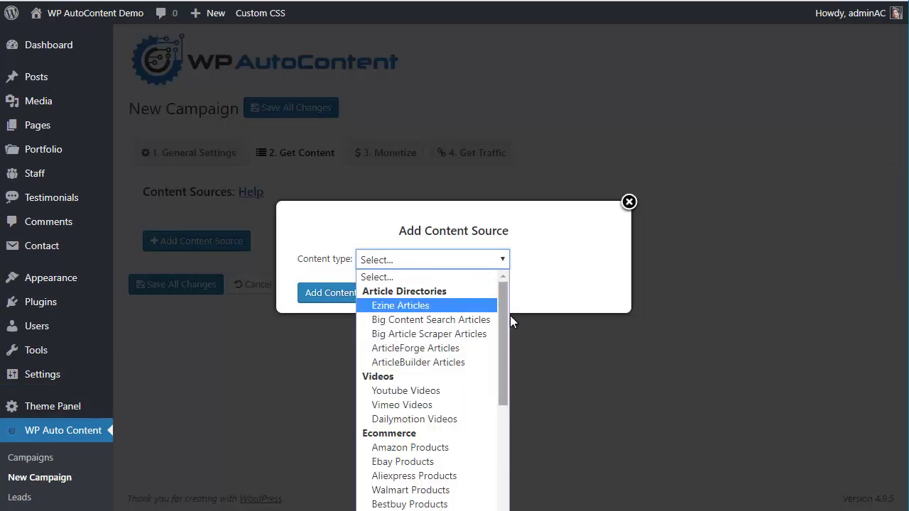
{"action": "left_click_drag", "start_coordinate": [507, 313], "coordinate": [494, 456]}
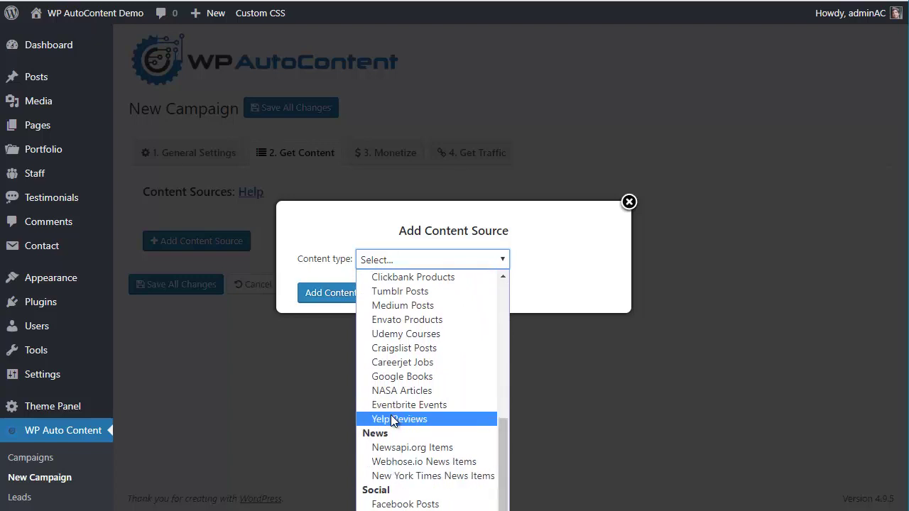
{"action": "scroll", "coordinate": [454, 399], "scroll_direction": "up", "scroll_amount": 10}
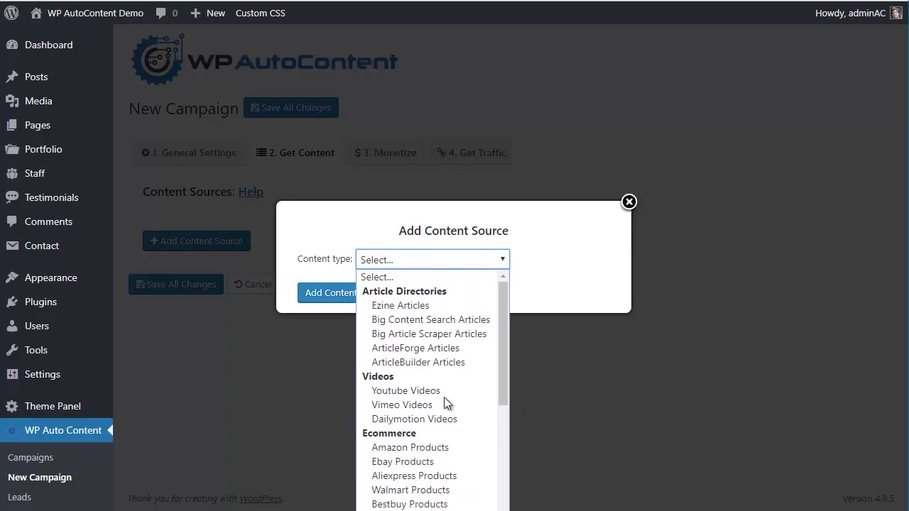
{"action": "left_click", "coordinate": [404, 390]}
{"action": "left_click", "coordinate": [348, 296]}
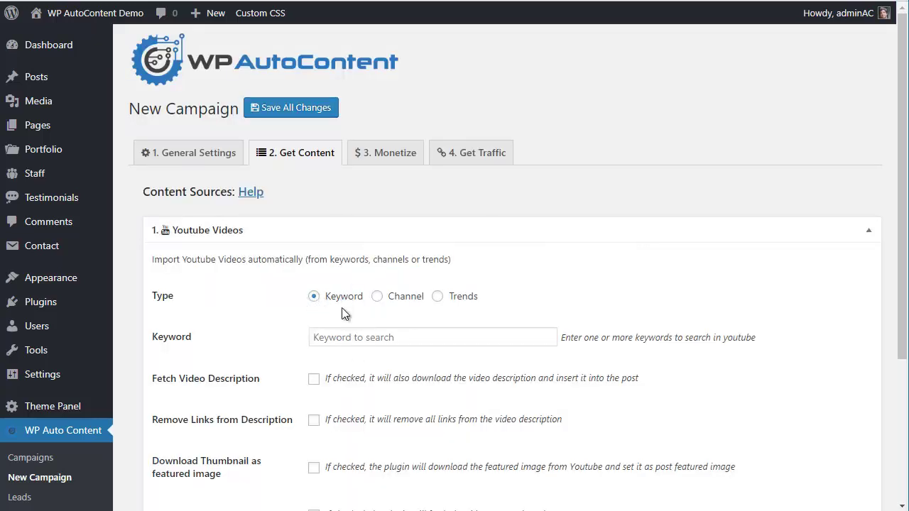
Set the keyword 'learn photography'; fetch descriptions, remove links, download thumbnails, update tags, spin descriptions
{"action": "scroll", "coordinate": [532, 277], "scroll_direction": "down", "scroll_amount": 1}
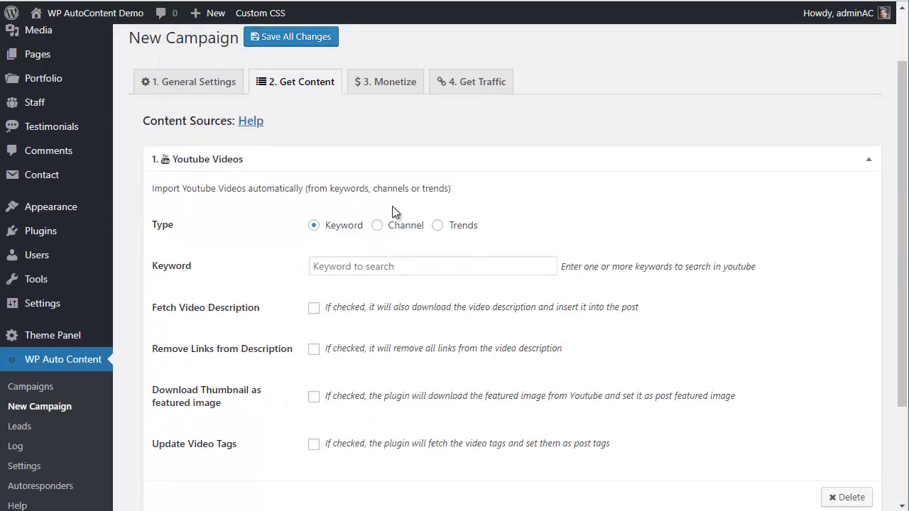
{"action": "left_click", "coordinate": [392, 266]}
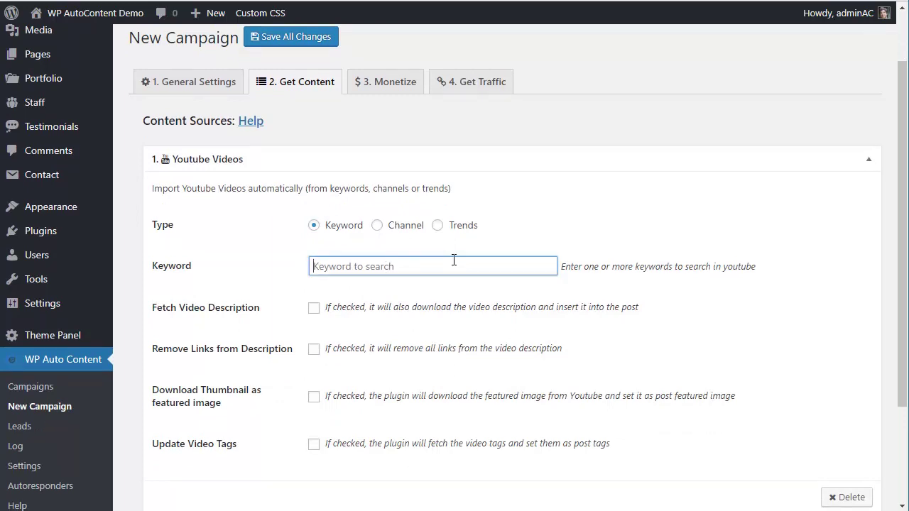
{"action": "type", "text": "learn photography"}
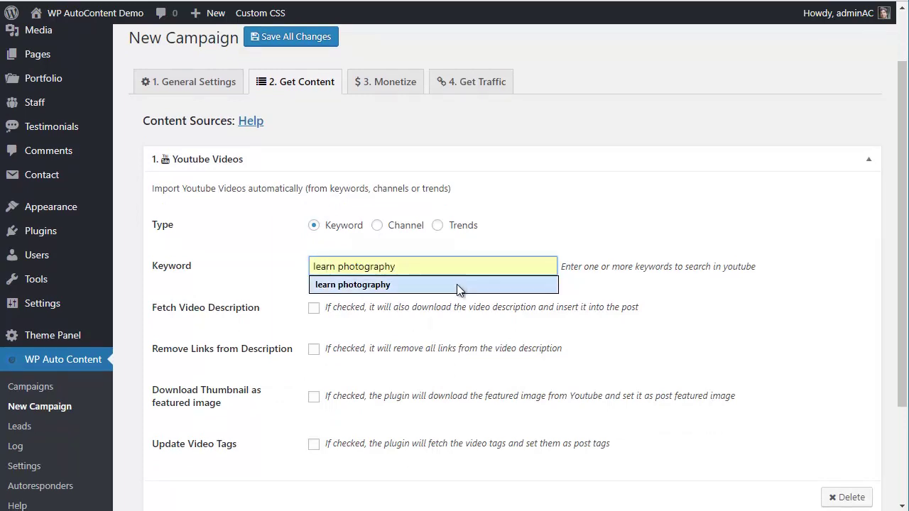
{"action": "left_click", "coordinate": [456, 286]}
{"action": "left_click", "coordinate": [314, 307]}
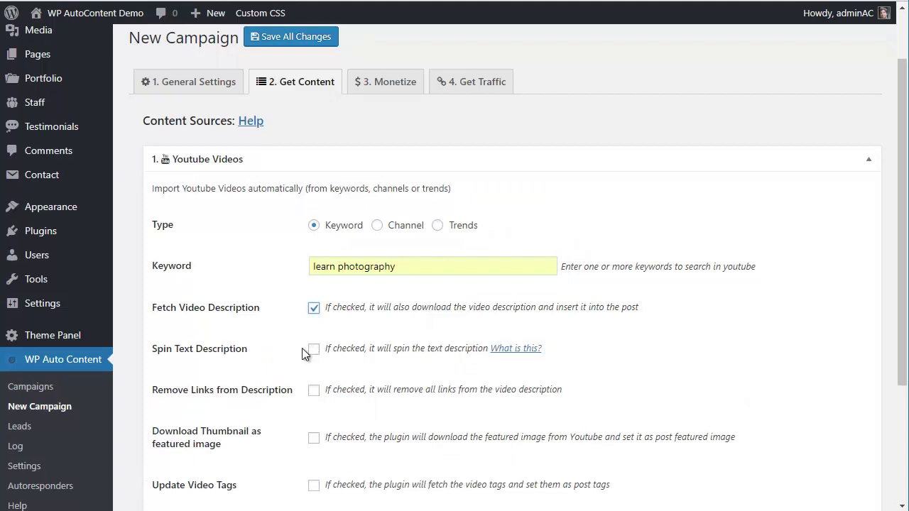
{"action": "scroll", "coordinate": [311, 348], "scroll_direction": "down", "scroll_amount": 1}
{"action": "left_click", "coordinate": [314, 318]}
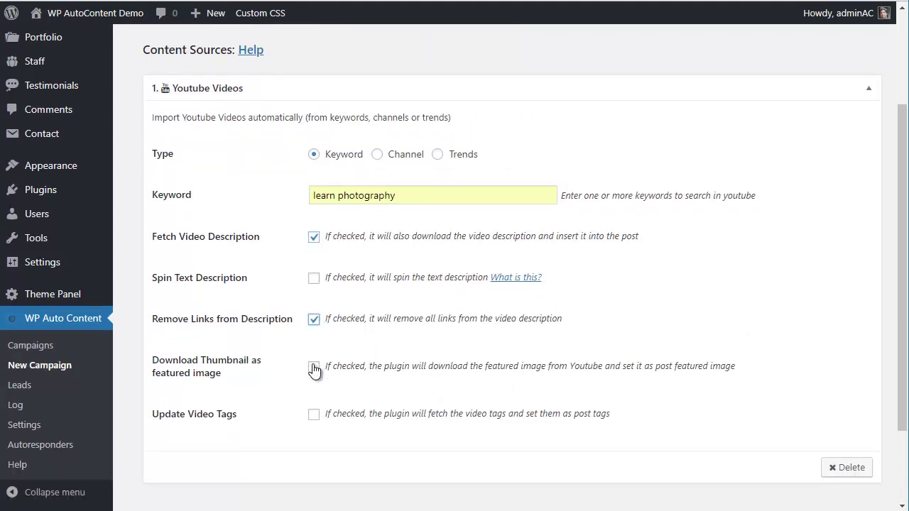
{"action": "left_click", "coordinate": [314, 367]}
{"action": "left_click", "coordinate": [315, 416]}
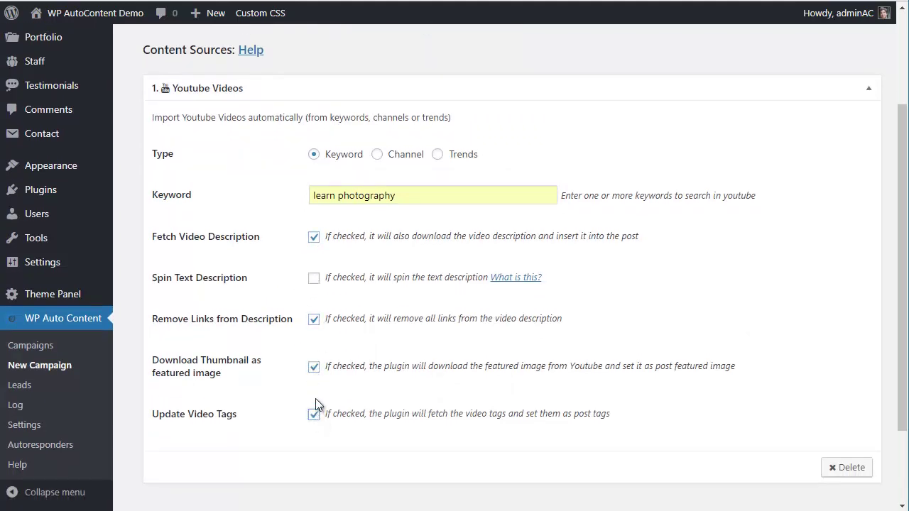
{"action": "left_click", "coordinate": [313, 281]}
{"action": "scroll", "coordinate": [314, 287], "scroll_direction": "down", "scroll_amount": 1}
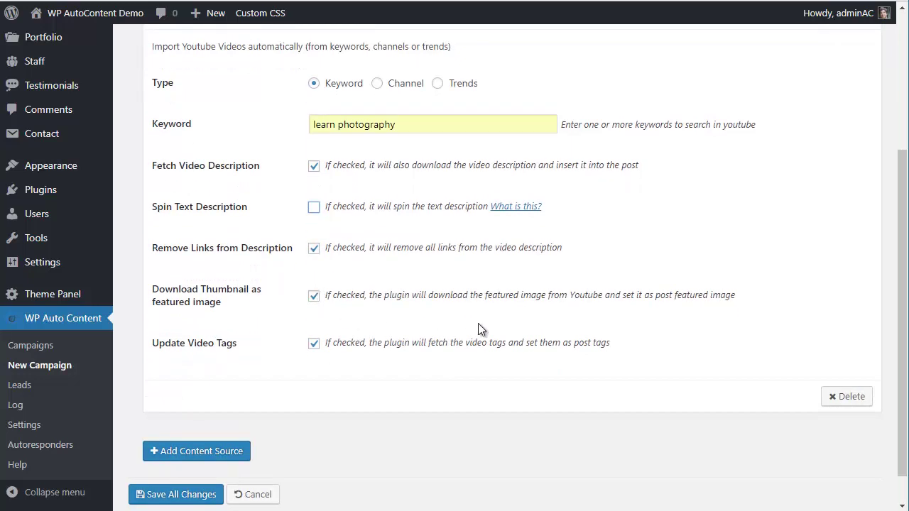
Add a Udemy Courses content source with the keyword 'photography'
{"action": "left_click", "coordinate": [208, 451]}
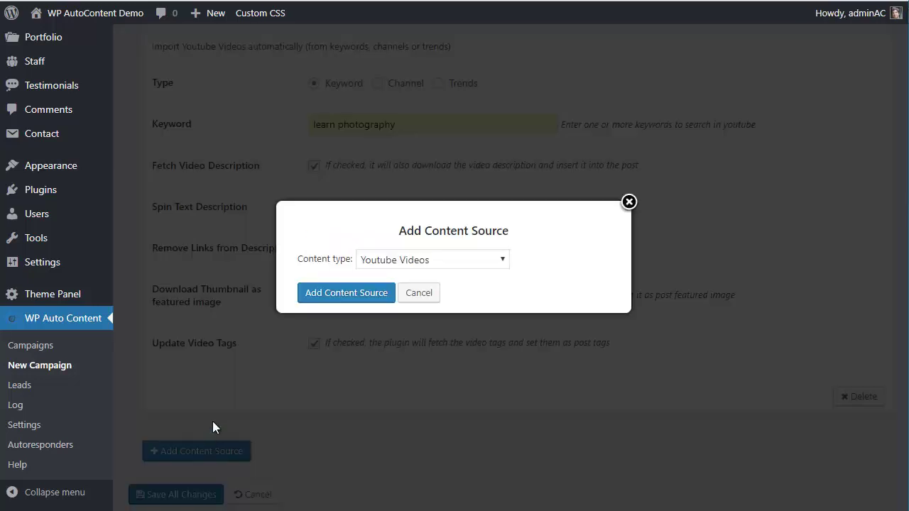
{"action": "left_click", "coordinate": [399, 262]}
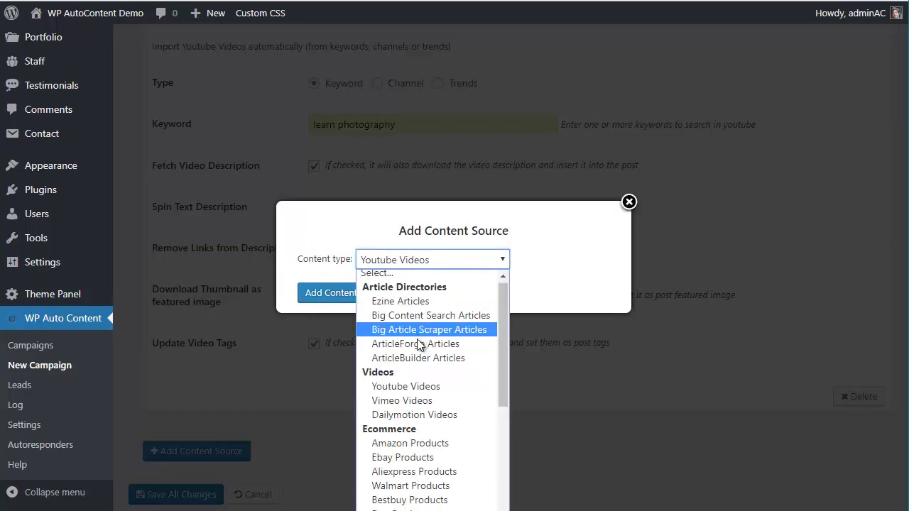
{"action": "scroll", "coordinate": [419, 347], "scroll_direction": "down", "scroll_amount": 3}
{"action": "scroll", "coordinate": [419, 344], "scroll_direction": "down", "scroll_amount": 3}
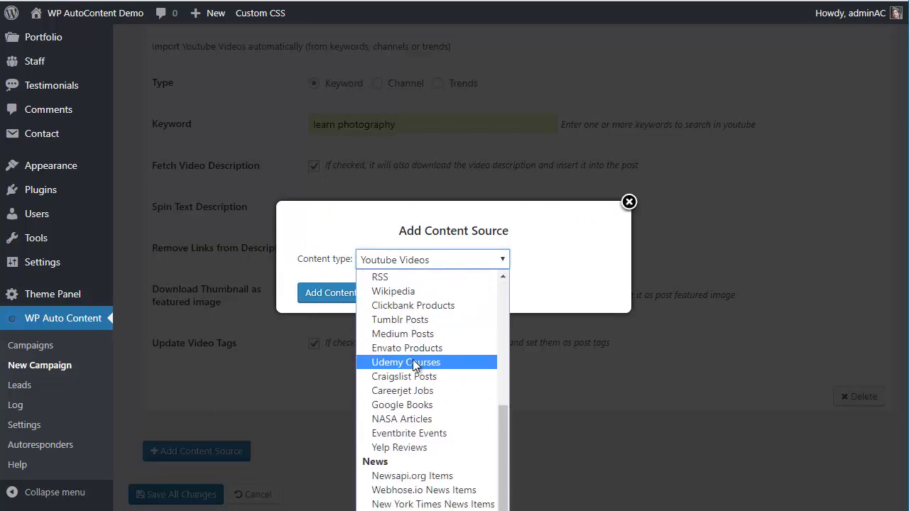
{"action": "left_click", "coordinate": [413, 360]}
{"action": "left_click", "coordinate": [358, 300]}
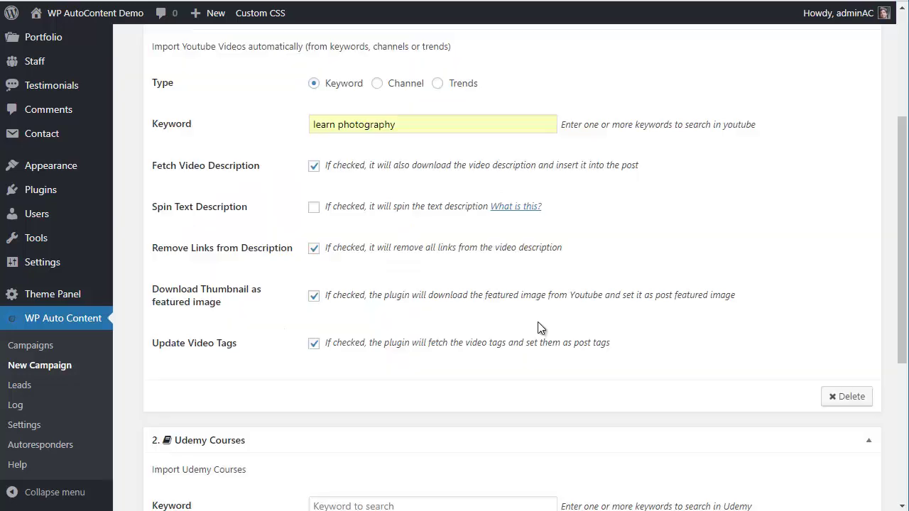
{"action": "left_click", "coordinate": [387, 293]}
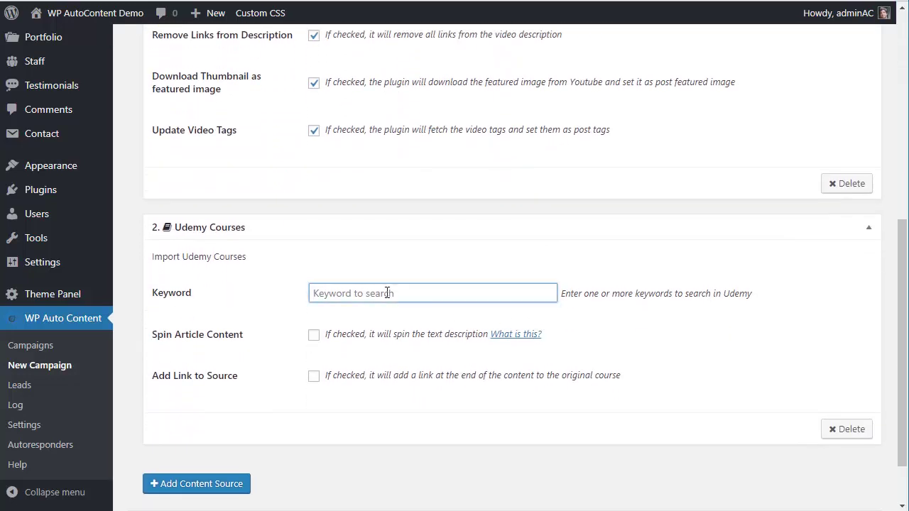
{"action": "type", "text": "ph"}
{"action": "left_click", "coordinate": [392, 327]}
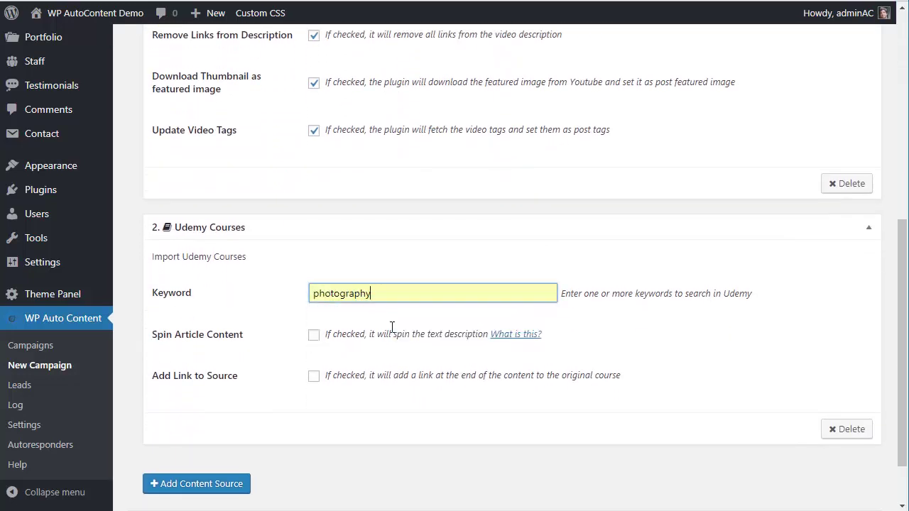
Add a link to each original course and save the campaign
{"action": "scroll", "coordinate": [329, 267], "scroll_direction": "down", "scroll_amount": 1}
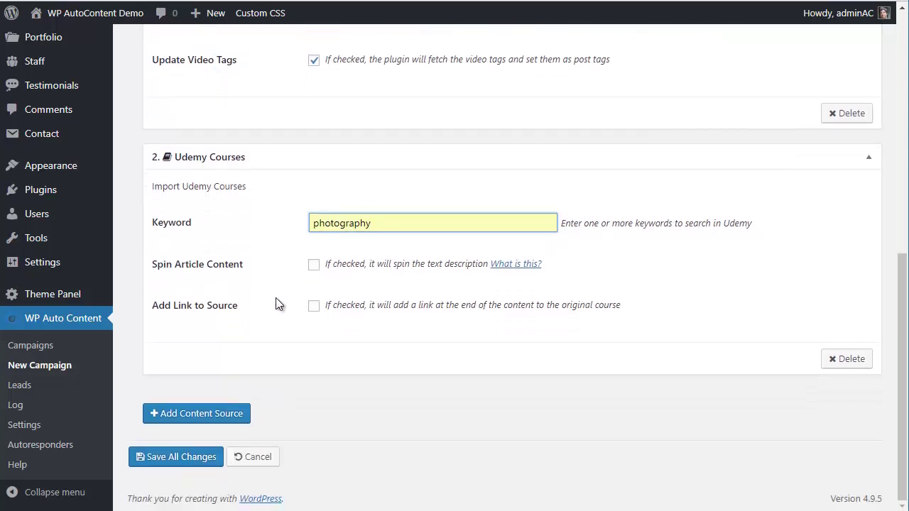
{"action": "left_click", "coordinate": [313, 306]}
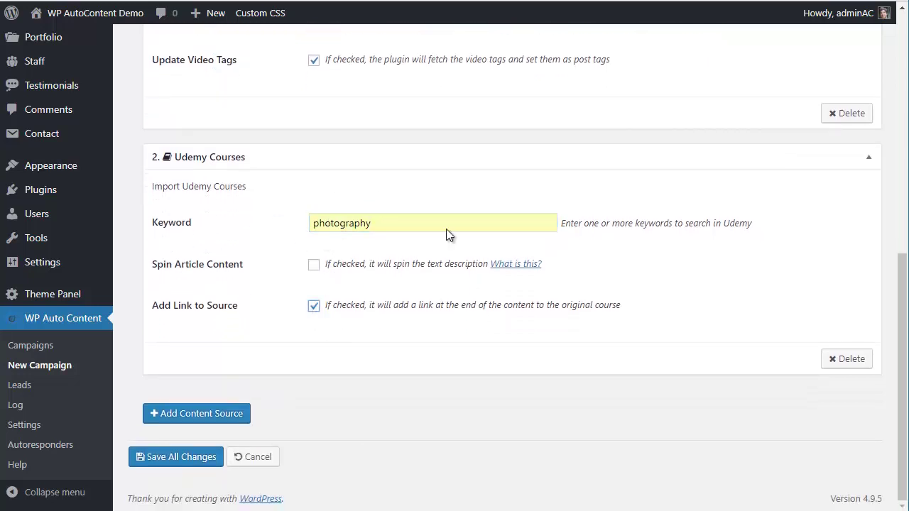
{"action": "left_click", "coordinate": [174, 460]}
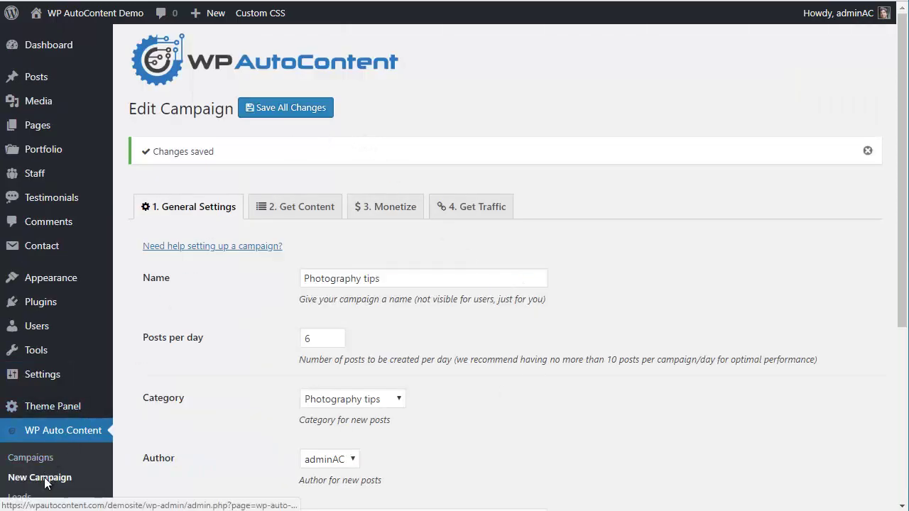
Name the new campaign 'Photo camers' and set it to 4 posts per day
{"action": "left_click", "coordinate": [329, 226]}
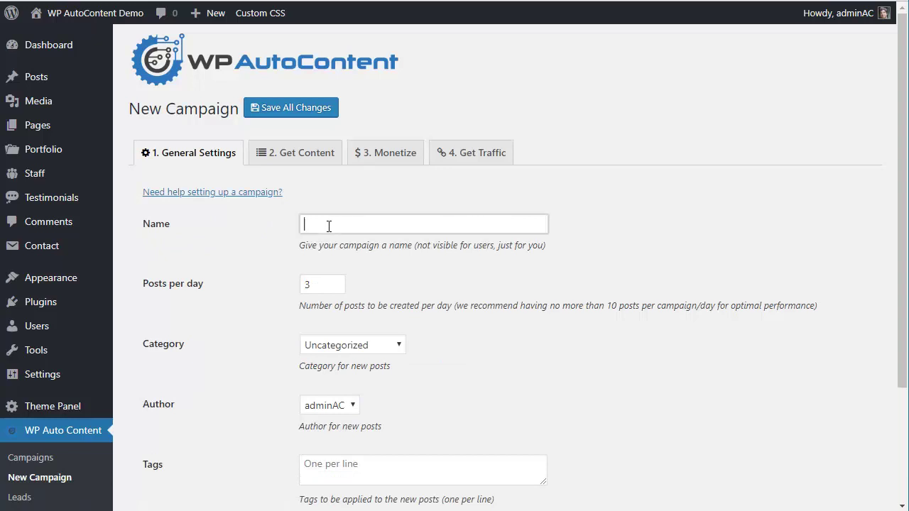
{"action": "type", "text": "Pho"}
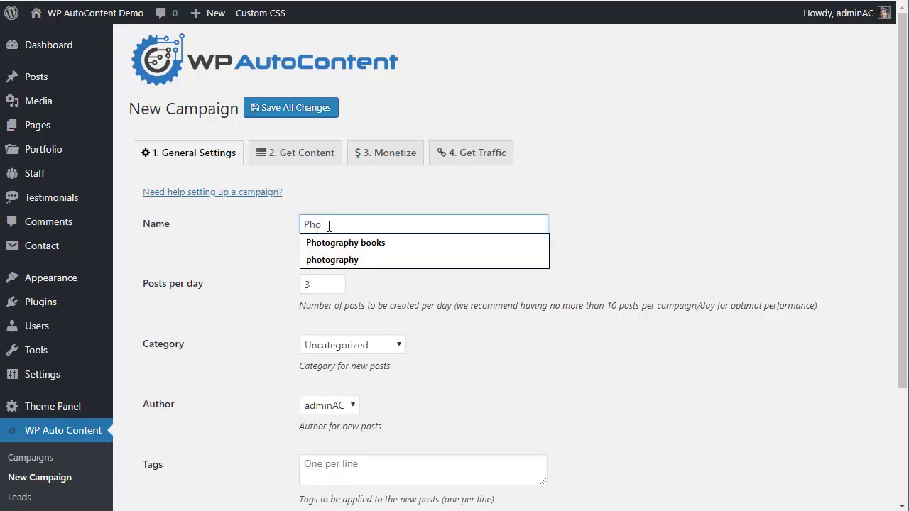
{"action": "type", "text": "to camers"}
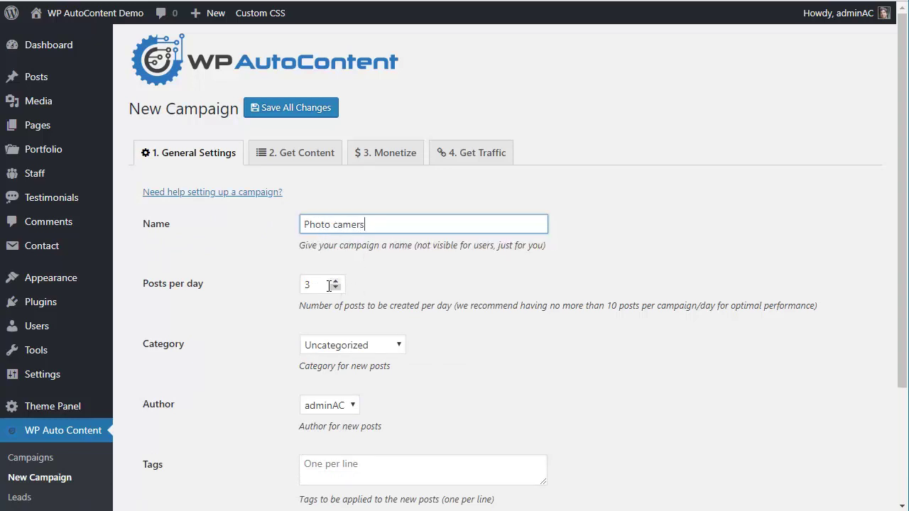
{"action": "double_click", "coordinate": [329, 286]}
{"action": "type", "text": "4"}
File posts under Photo cameras with the tags camera and photo camera
{"action": "scroll", "coordinate": [520, 326], "scroll_direction": "down", "scroll_amount": 2}
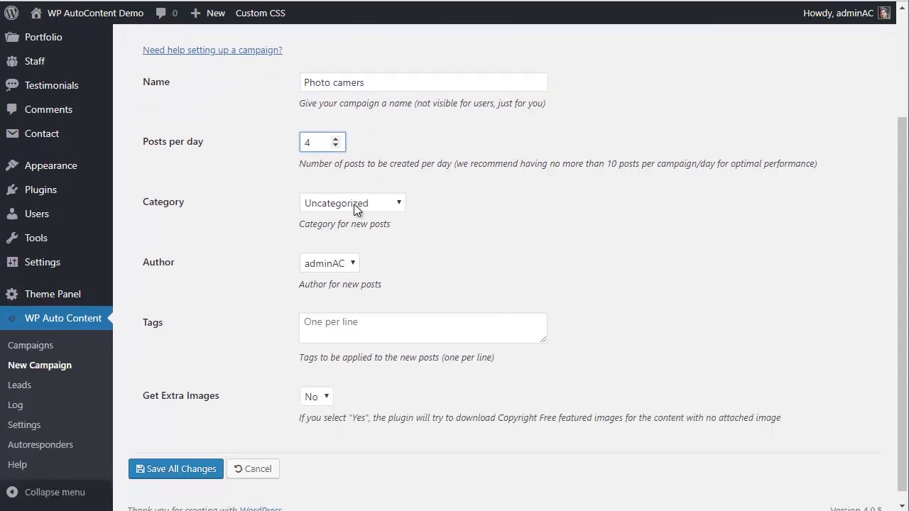
{"action": "left_click", "coordinate": [354, 204]}
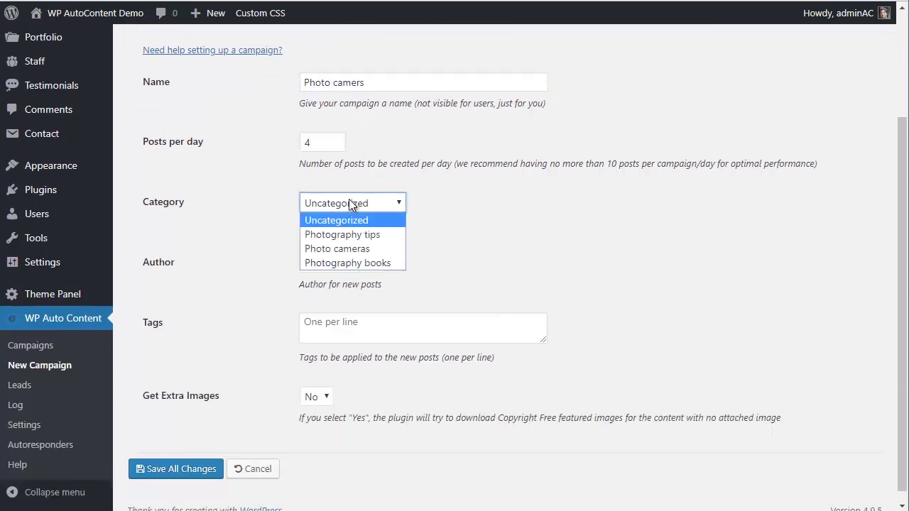
{"action": "left_click", "coordinate": [349, 247]}
{"action": "left_click", "coordinate": [367, 329]}
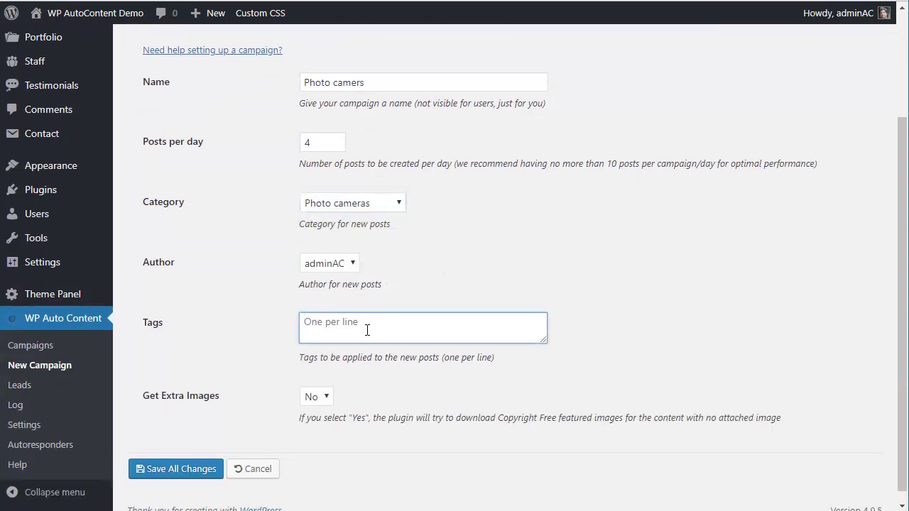
{"action": "type", "text": "camera"}
{"action": "key", "text": "Return"}
{"action": "type", "text": "photo camera"}
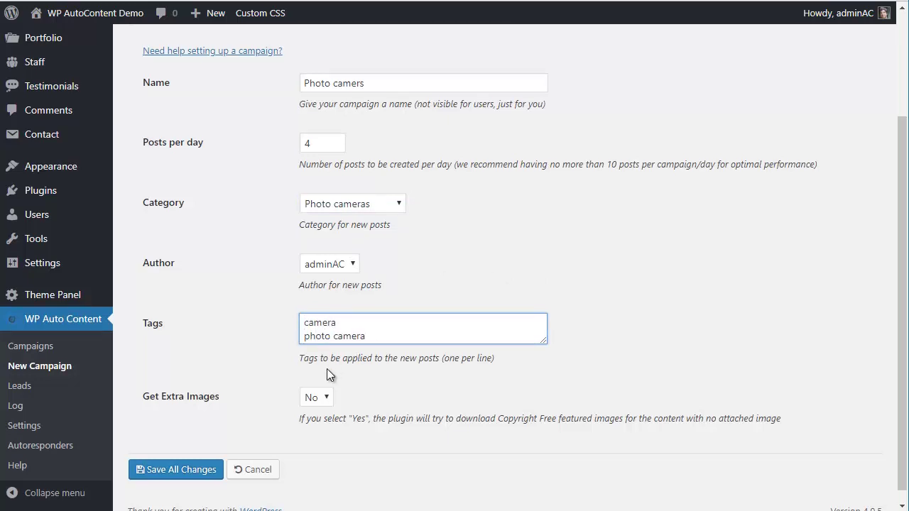
{"action": "scroll", "coordinate": [327, 368], "scroll_direction": "up", "scroll_amount": 3}
{"action": "left_click", "coordinate": [300, 156]}
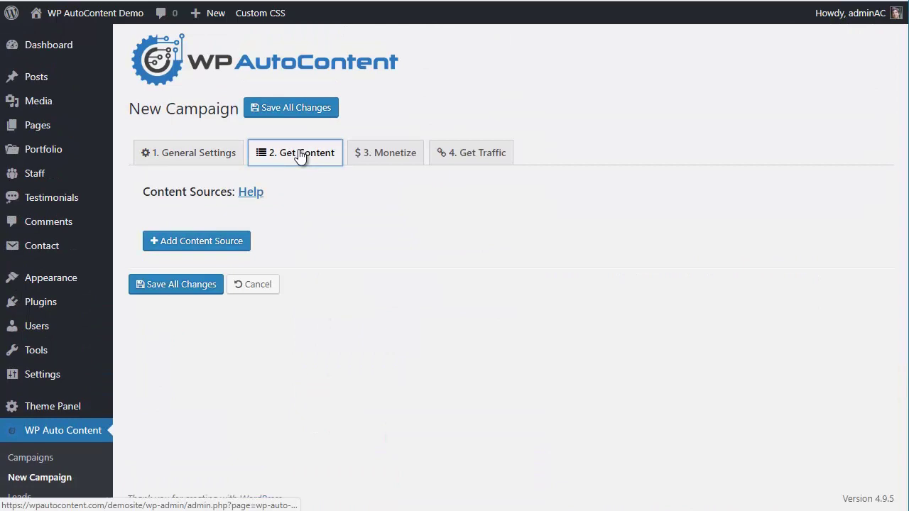
Add an Amazon Products source searching 'photo' in the Camera & Photo category
{"action": "left_click", "coordinate": [230, 242]}
{"action": "left_click", "coordinate": [445, 261]}
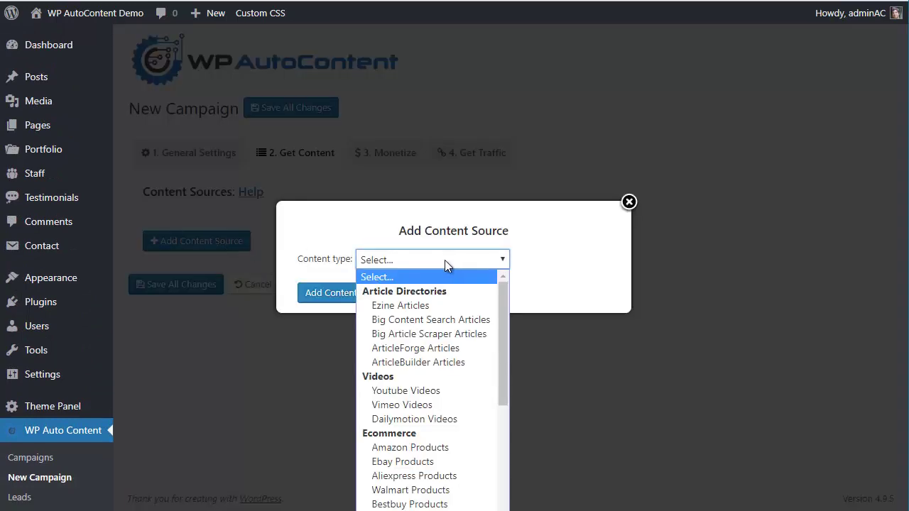
{"action": "scroll", "coordinate": [383, 323], "scroll_direction": "down", "scroll_amount": 2}
{"action": "left_click", "coordinate": [412, 305]}
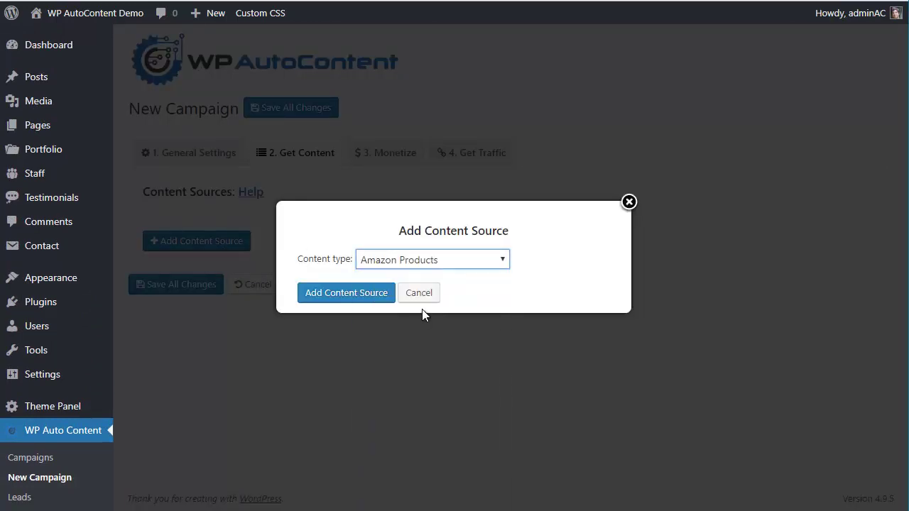
{"action": "left_click", "coordinate": [363, 293]}
{"action": "left_click", "coordinate": [377, 303]}
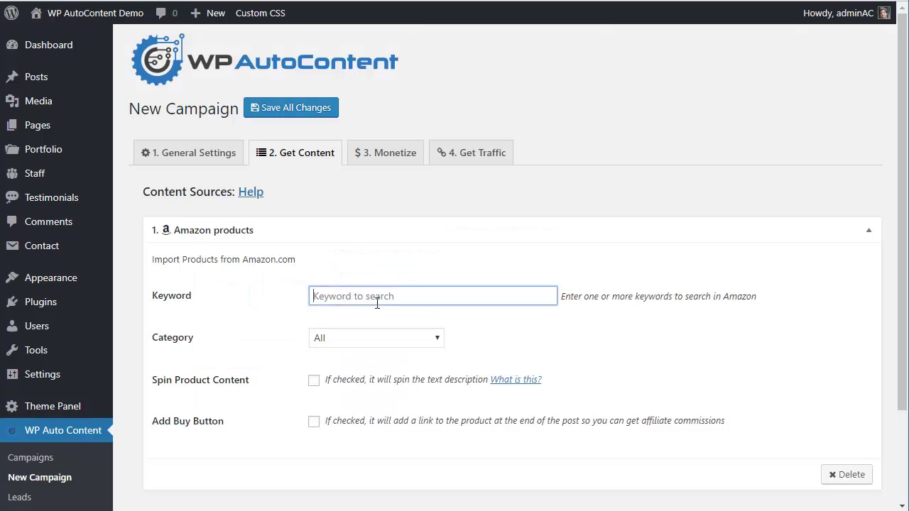
{"action": "type", "text": "photo camera"}
{"action": "left_click", "coordinate": [385, 338]}
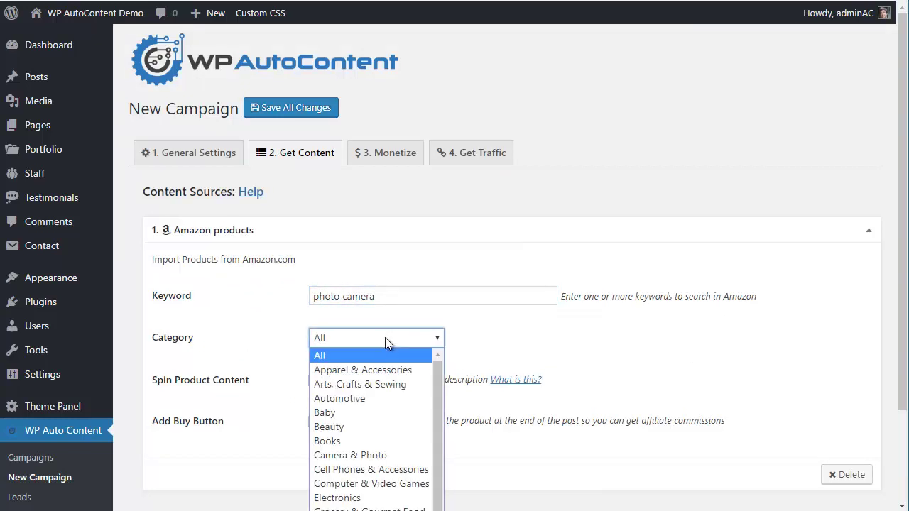
{"action": "left_click", "coordinate": [369, 455]}
Turn on the Amazon buy link with the text 'Purchase on Amazon.com'
{"action": "scroll", "coordinate": [625, 326], "scroll_direction": "down", "scroll_amount": 1}
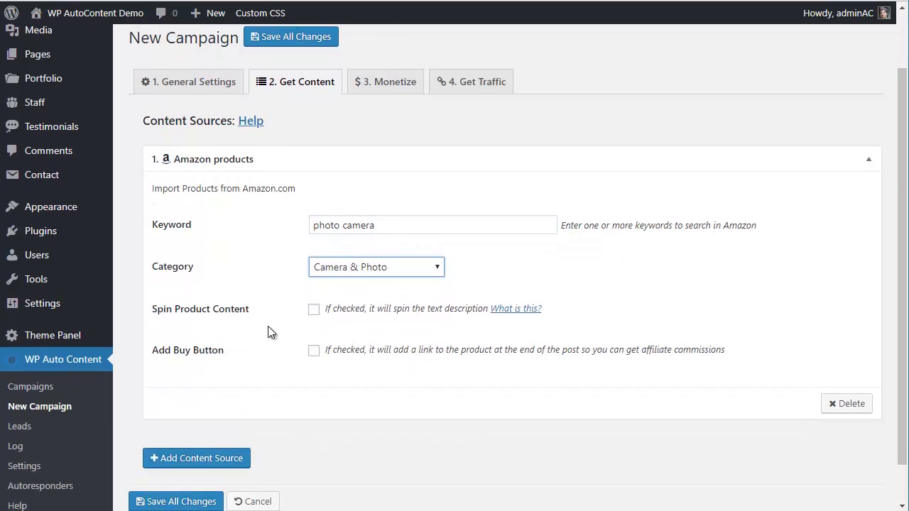
{"action": "left_click", "coordinate": [314, 350]}
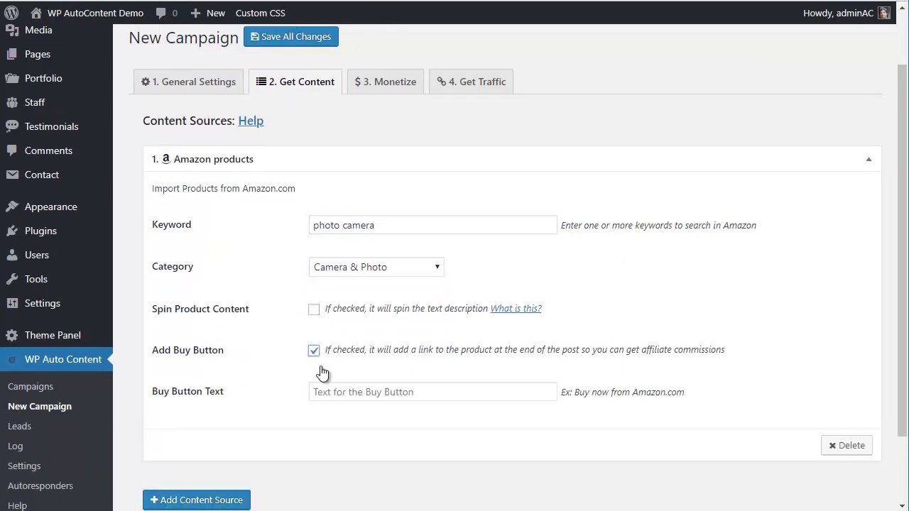
{"action": "left_click", "coordinate": [358, 396]}
{"action": "left_click", "coordinate": [362, 410]}
{"action": "scroll", "coordinate": [522, 335], "scroll_direction": "down", "scroll_amount": 2}
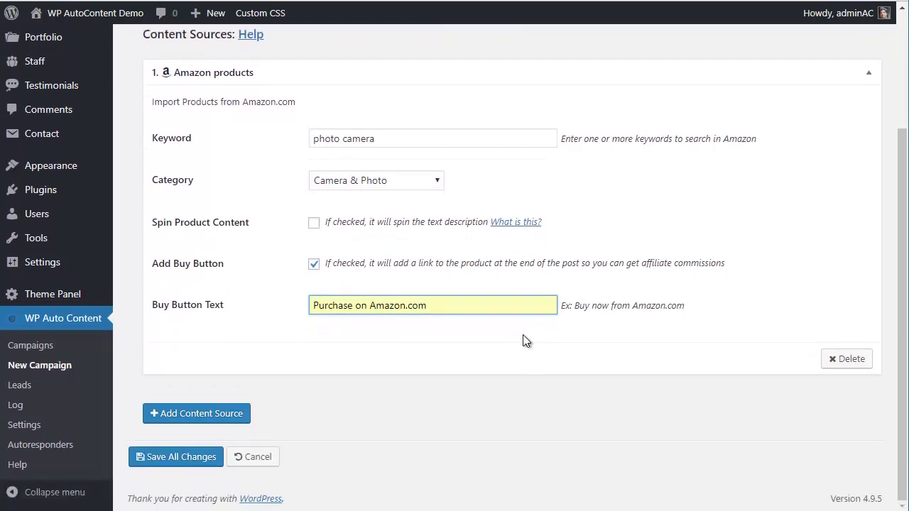
Add a Bestbuy Products source with the keyword 'photo camera'
{"action": "left_click", "coordinate": [222, 415]}
{"action": "left_click", "coordinate": [448, 268]}
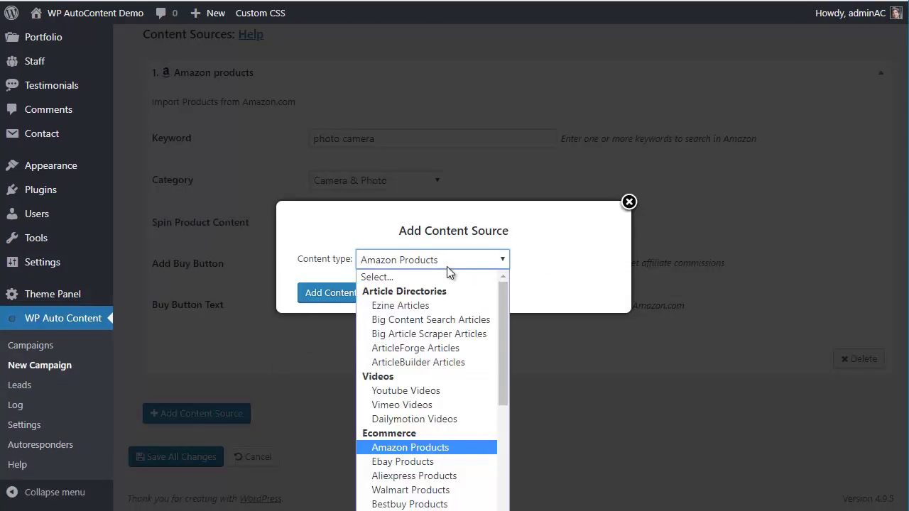
{"action": "scroll", "coordinate": [442, 310], "scroll_direction": "down", "scroll_amount": 3}
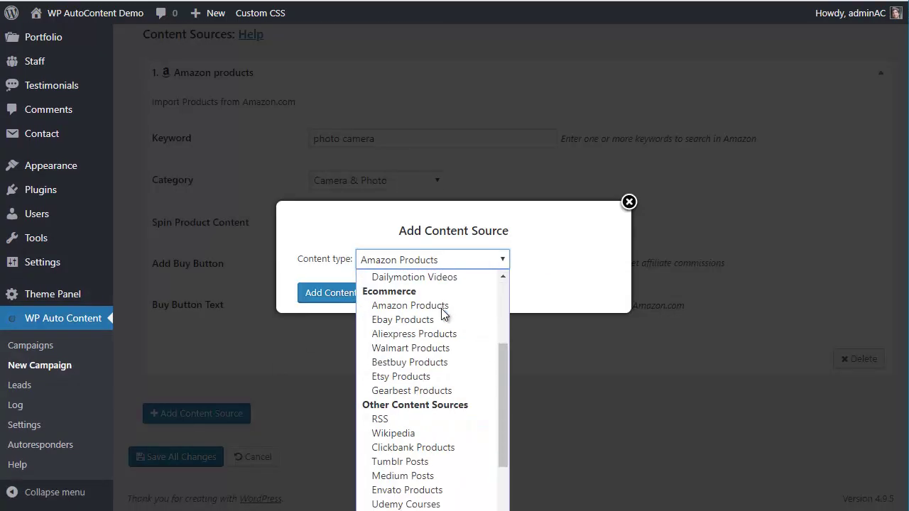
{"action": "left_click", "coordinate": [408, 361]}
{"action": "left_click", "coordinate": [348, 293]}
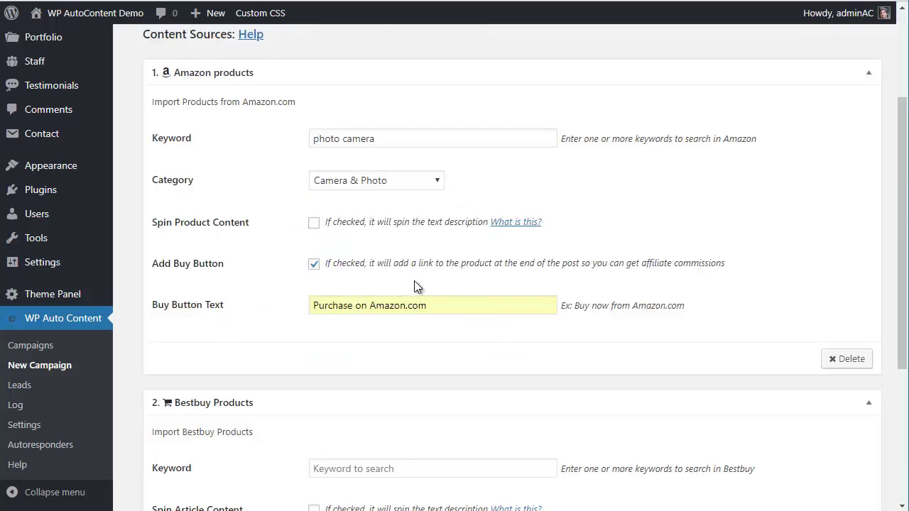
{"action": "scroll", "coordinate": [412, 282], "scroll_direction": "down", "scroll_amount": 2}
{"action": "left_click", "coordinate": [395, 327]}
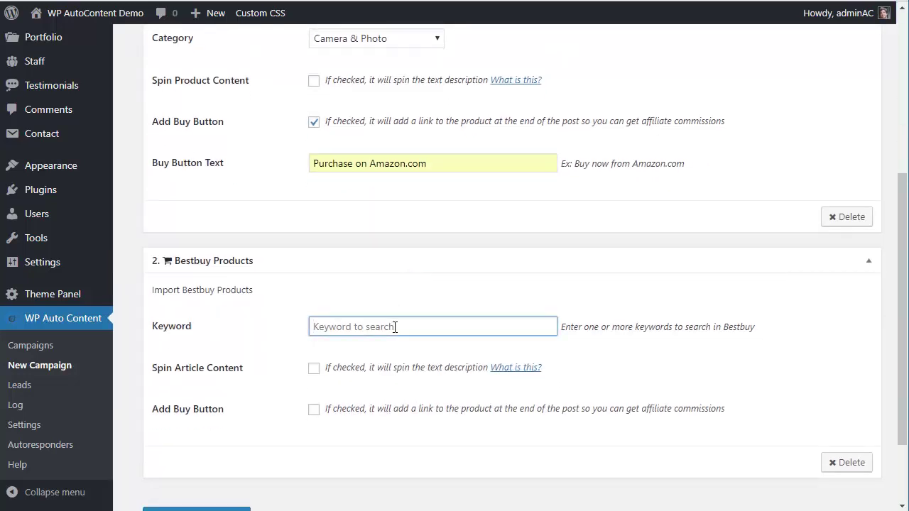
{"action": "type", "text": "photo camera"}
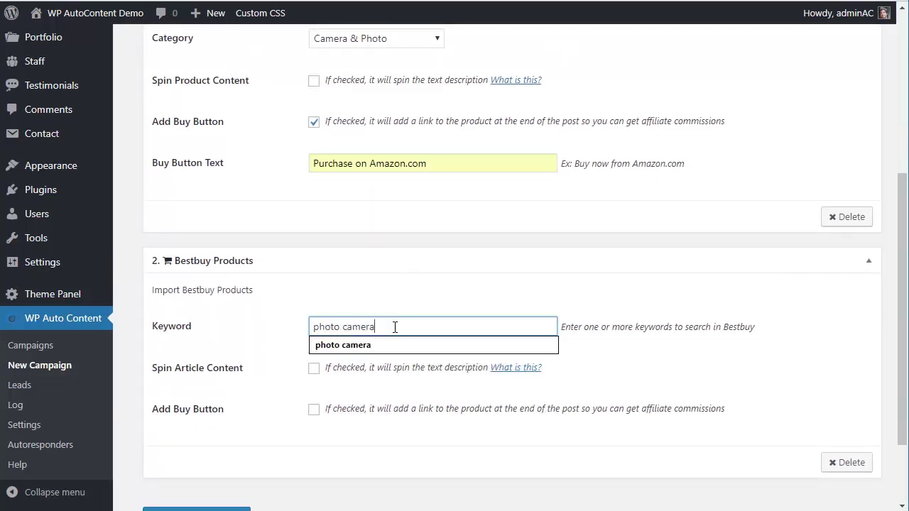
{"action": "key", "text": "Tab"}
Enable the Bestbuy buy button labelled 'Purchase on Best Buy' and save the campaign
{"action": "left_click", "coordinate": [314, 409]}
{"action": "scroll", "coordinate": [396, 411], "scroll_direction": "down", "scroll_amount": 1}
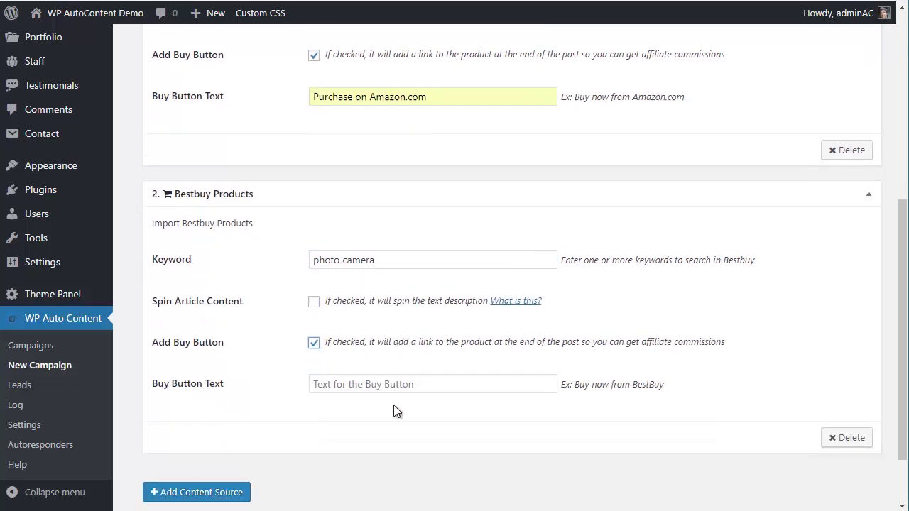
{"action": "left_click", "coordinate": [391, 381]}
{"action": "left_click", "coordinate": [399, 400]}
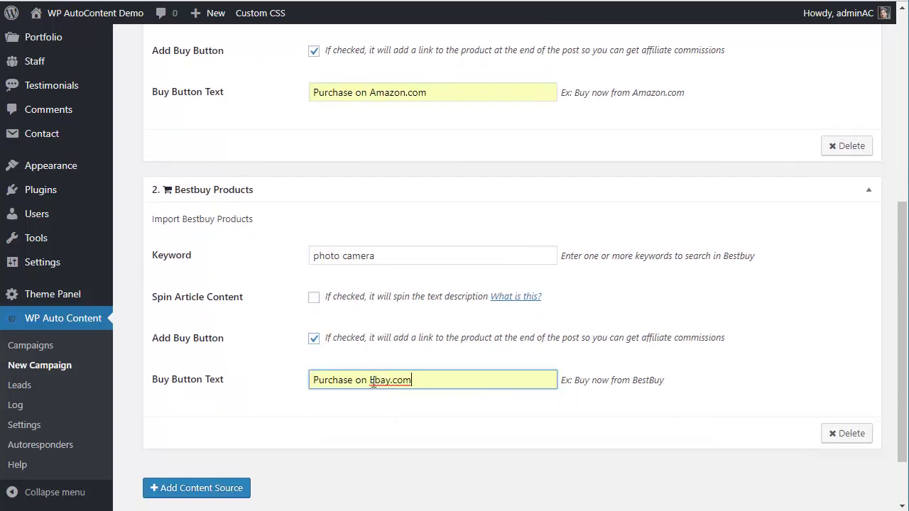
{"action": "left_click_drag", "start_coordinate": [368, 380], "coordinate": [549, 359]}
{"action": "type", "text": "Best B"}
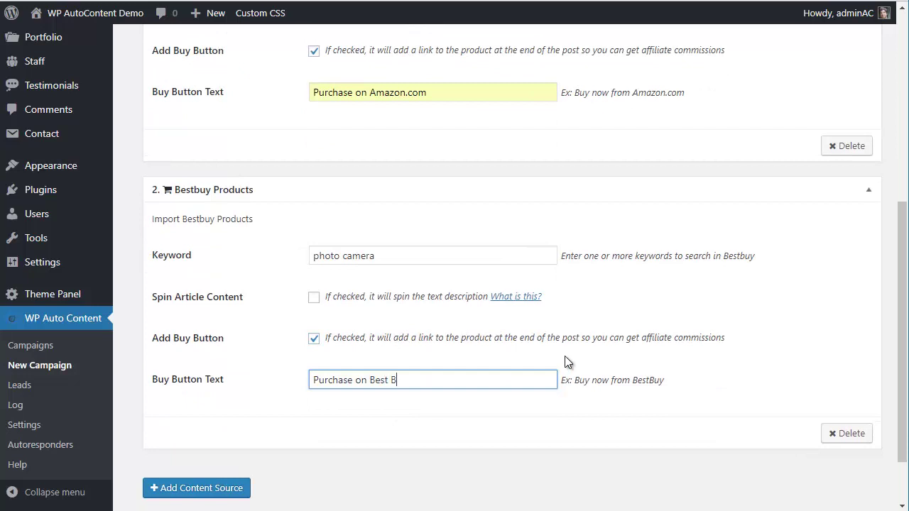
{"action": "type", "text": "uy"}
{"action": "scroll", "coordinate": [426, 433], "scroll_direction": "down", "scroll_amount": 1}
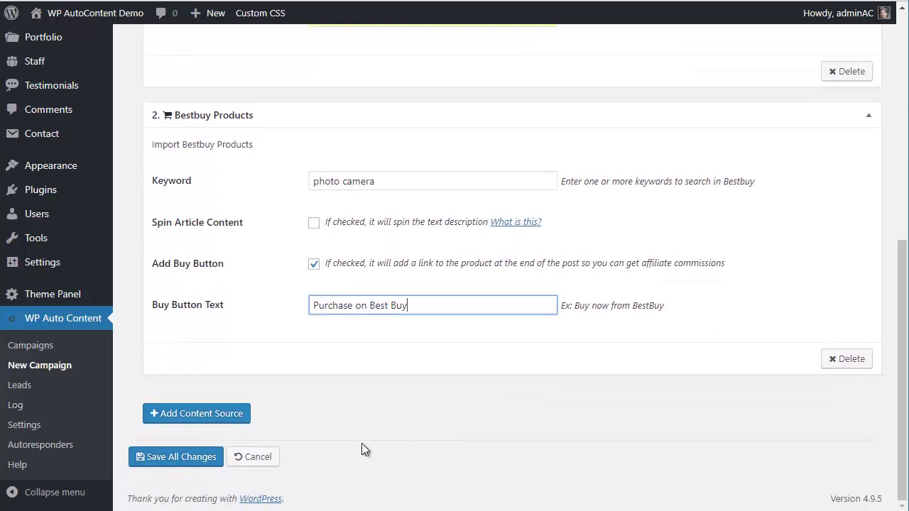
{"action": "left_click", "coordinate": [188, 458]}
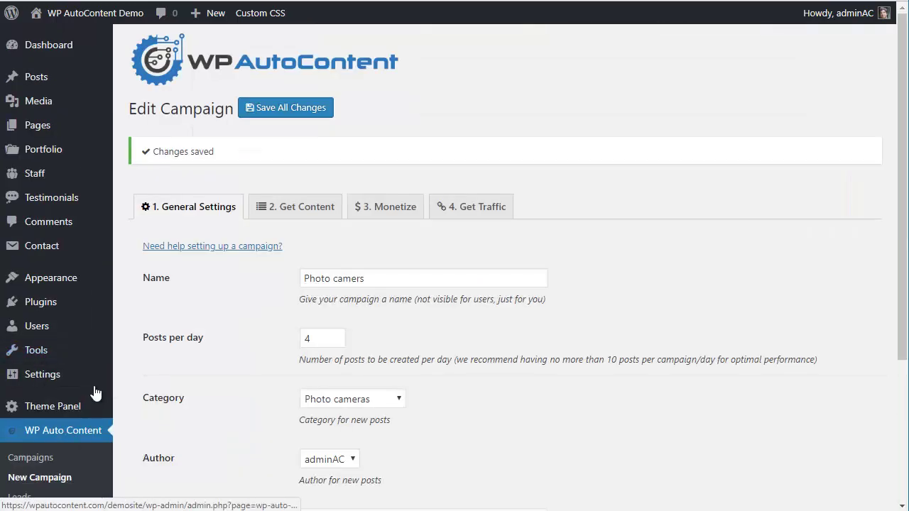
Check the posts, then run the Photography books, Photography tips and Photo camers campaigns
{"action": "left_click", "coordinate": [39, 457]}
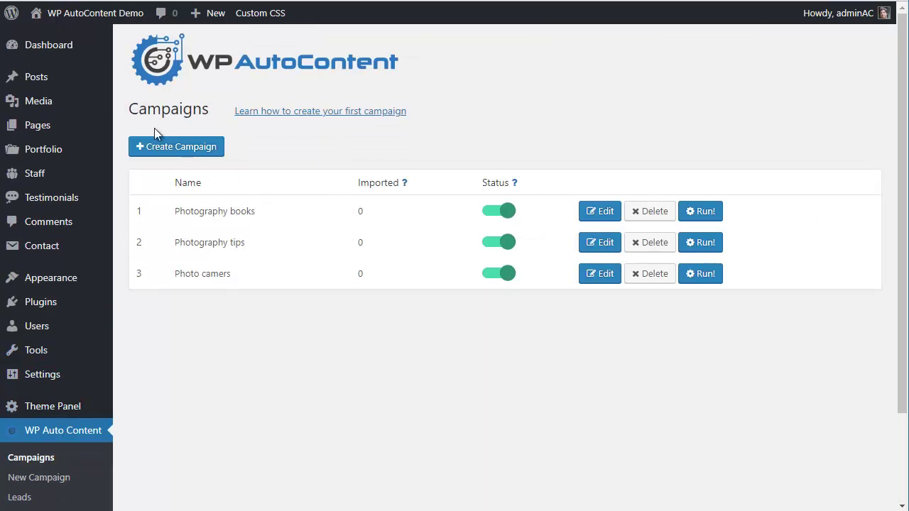
{"action": "left_click", "coordinate": [36, 74]}
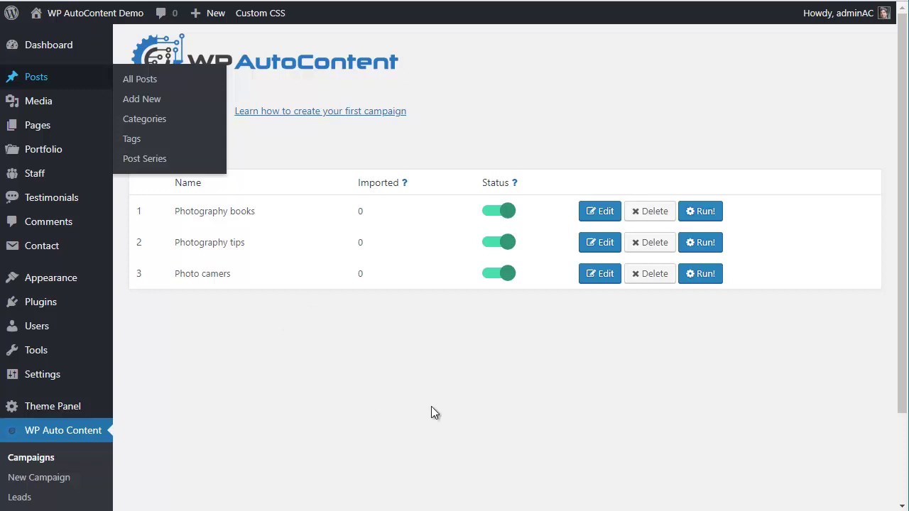
{"action": "left_click", "coordinate": [701, 215]}
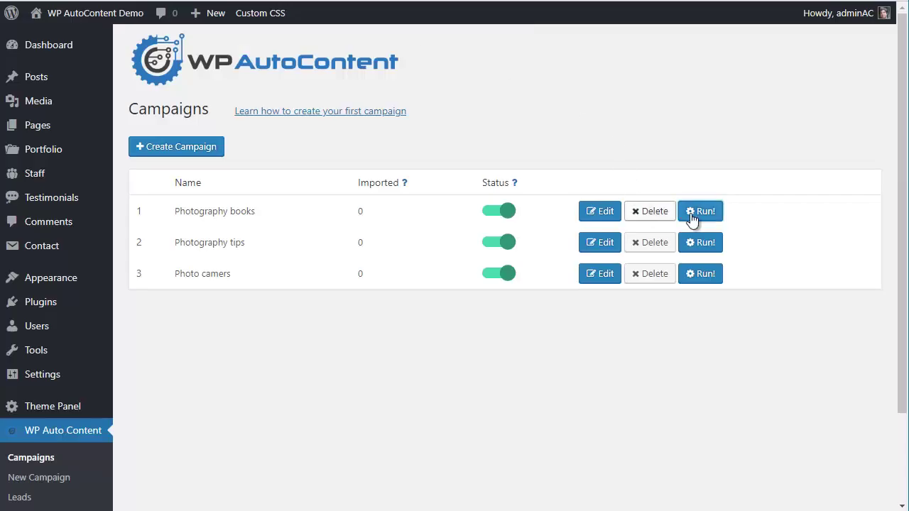
{"action": "left_click", "coordinate": [697, 241]}
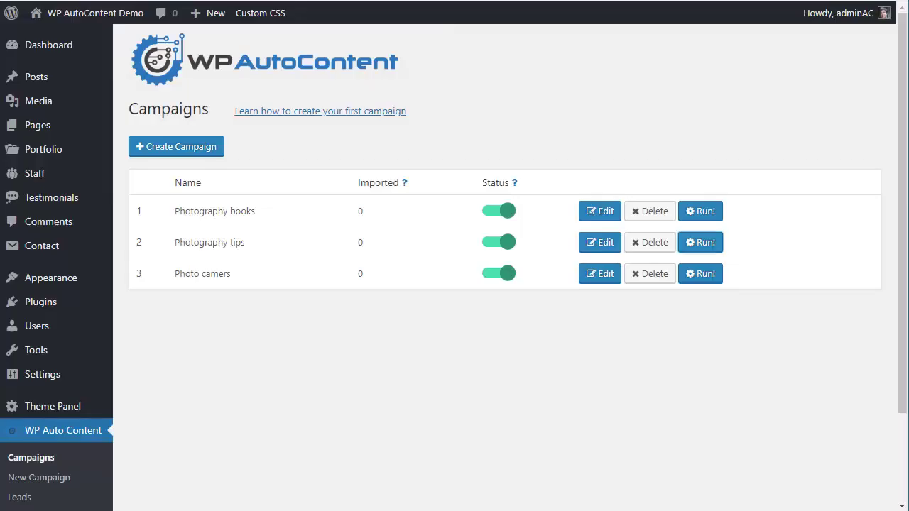
{"action": "left_click", "coordinate": [705, 275]}
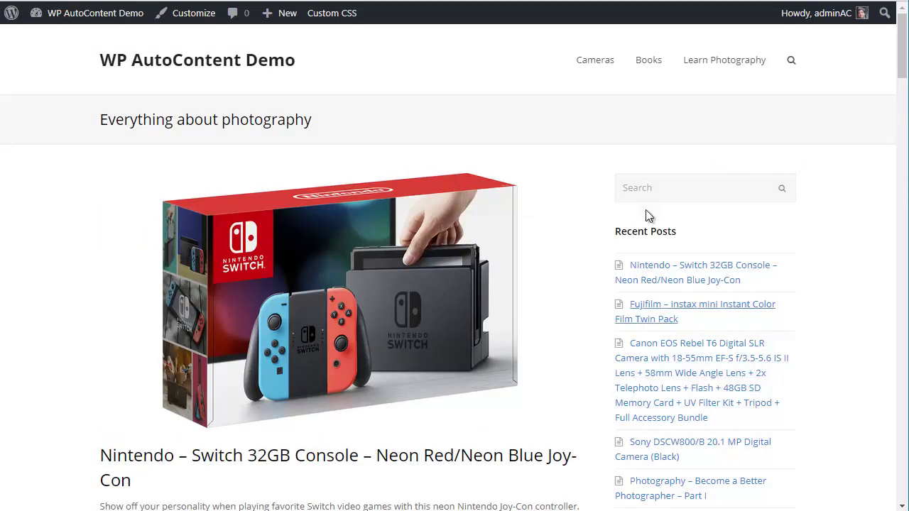
Browse the Cameras category and open the Fujifilm instax film post
{"action": "scroll", "coordinate": [575, 295], "scroll_direction": "down", "scroll_amount": 5}
{"action": "scroll", "coordinate": [573, 297], "scroll_direction": "down", "scroll_amount": 15}
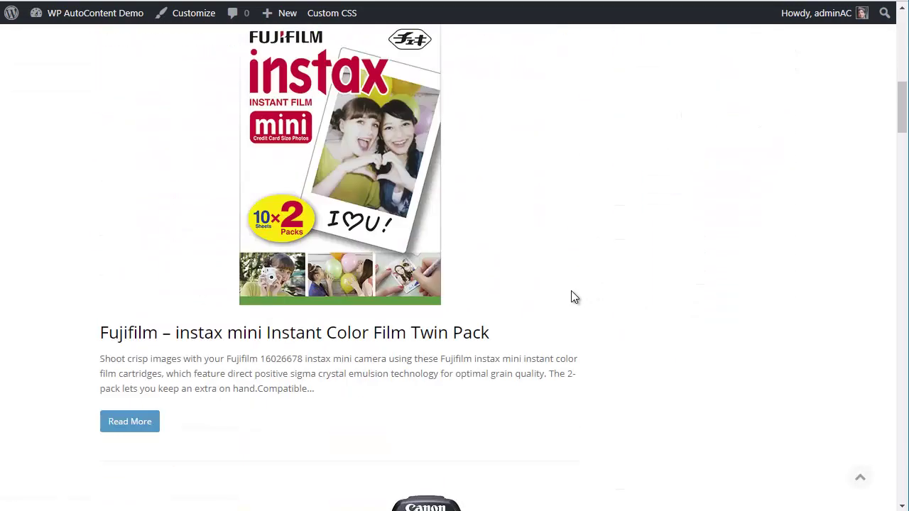
{"action": "key", "text": "Home"}
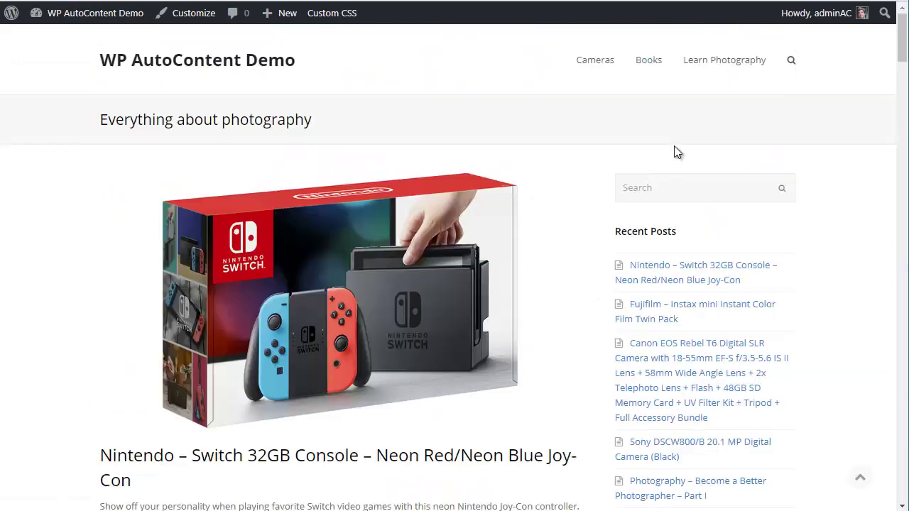
{"action": "left_click", "coordinate": [590, 63]}
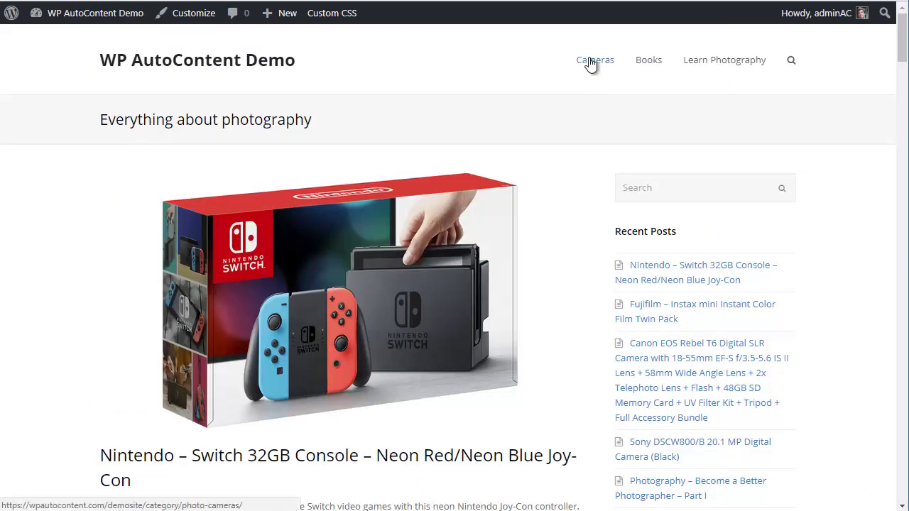
{"action": "scroll", "coordinate": [462, 240], "scroll_direction": "down", "scroll_amount": 7}
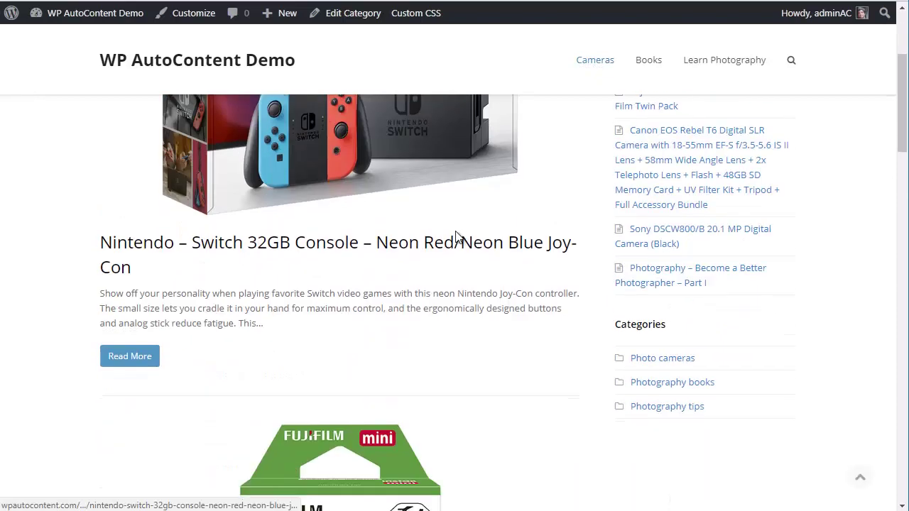
{"action": "scroll", "coordinate": [389, 262], "scroll_direction": "down", "scroll_amount": 4}
{"action": "left_click", "coordinate": [348, 251]}
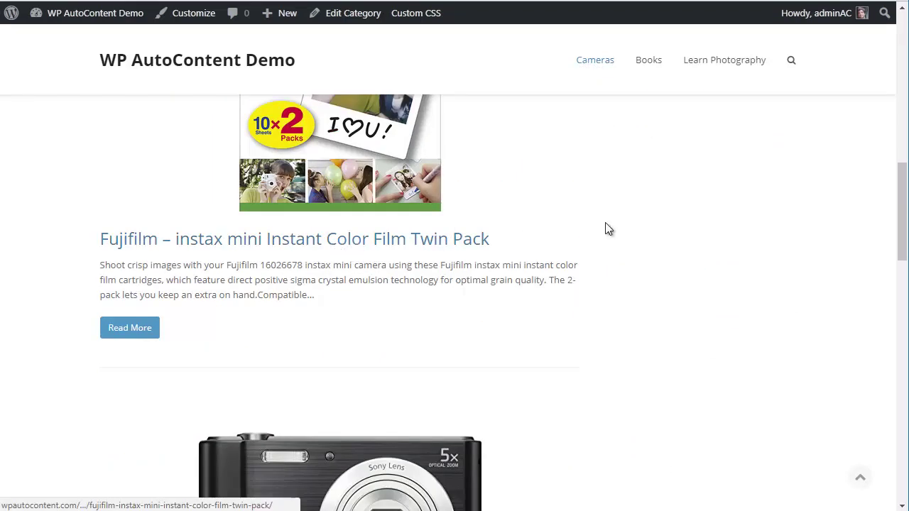
{"action": "scroll", "coordinate": [605, 250], "scroll_direction": "down", "scroll_amount": 13}
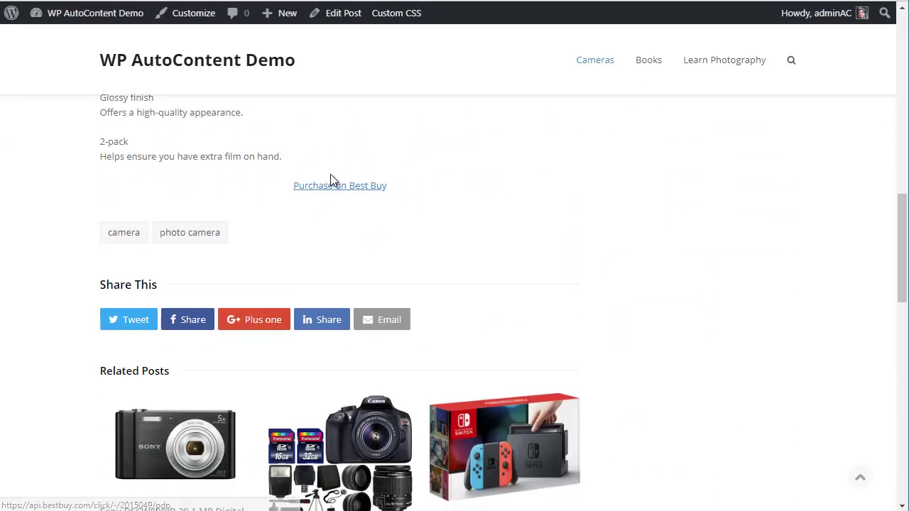
Test the Learn Photography in a Weekend post's Purchase on Ebay.com link, then open Learn Photography
{"action": "left_click", "coordinate": [649, 69]}
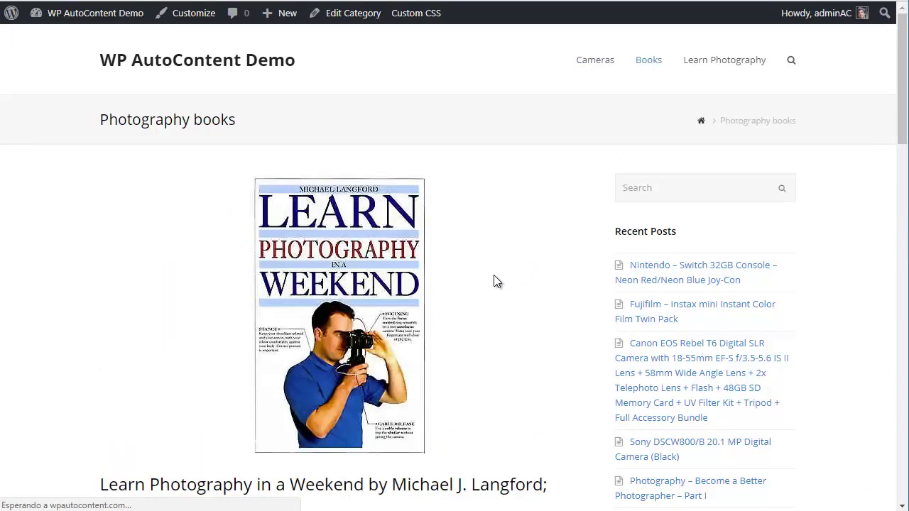
{"action": "scroll", "coordinate": [493, 277], "scroll_direction": "down", "scroll_amount": 2}
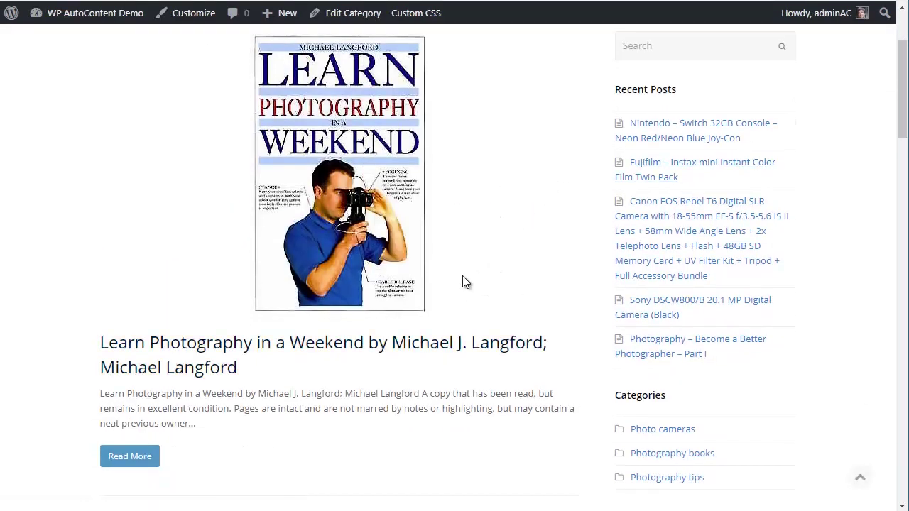
{"action": "left_click", "coordinate": [374, 295]}
{"action": "scroll", "coordinate": [376, 351], "scroll_direction": "down", "scroll_amount": 4}
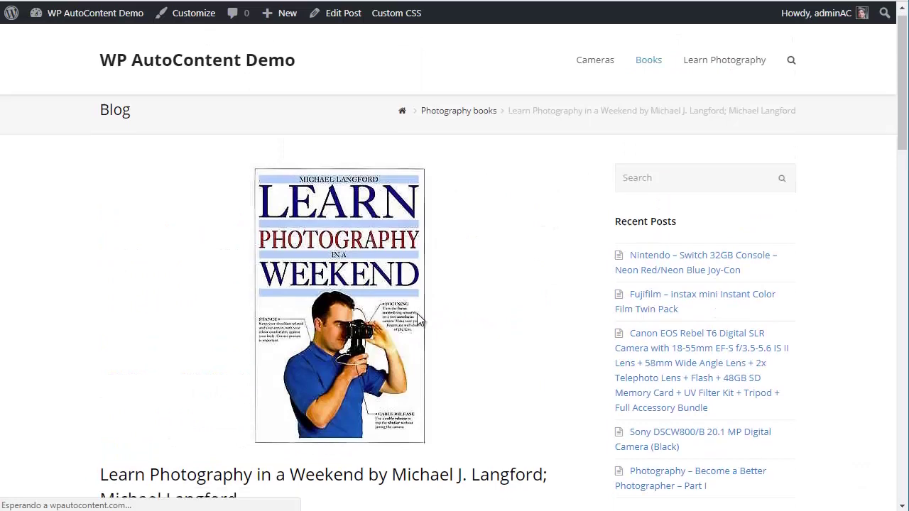
{"action": "left_click", "coordinate": [367, 334]}
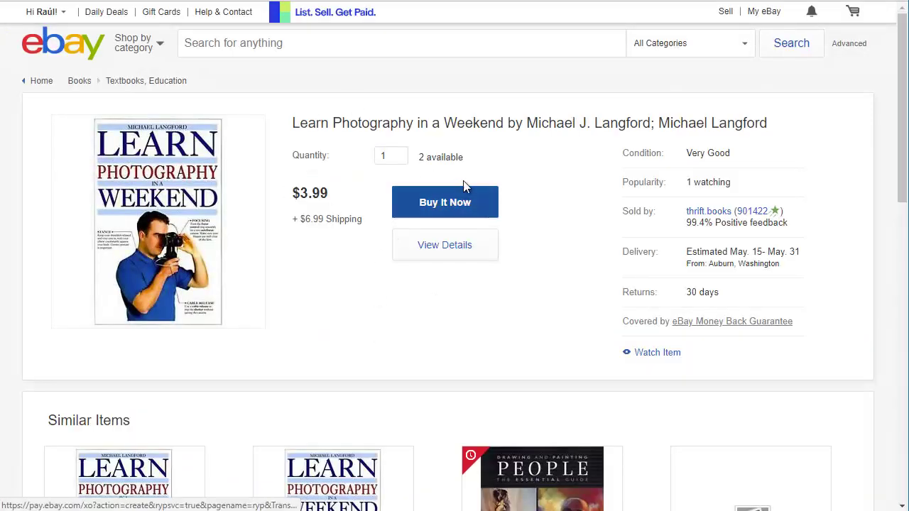
{"action": "left_click", "coordinate": [462, 202]}
{"action": "key", "text": "alt+Left"}
{"action": "scroll", "coordinate": [509, 183], "scroll_direction": "up", "scroll_amount": 5}
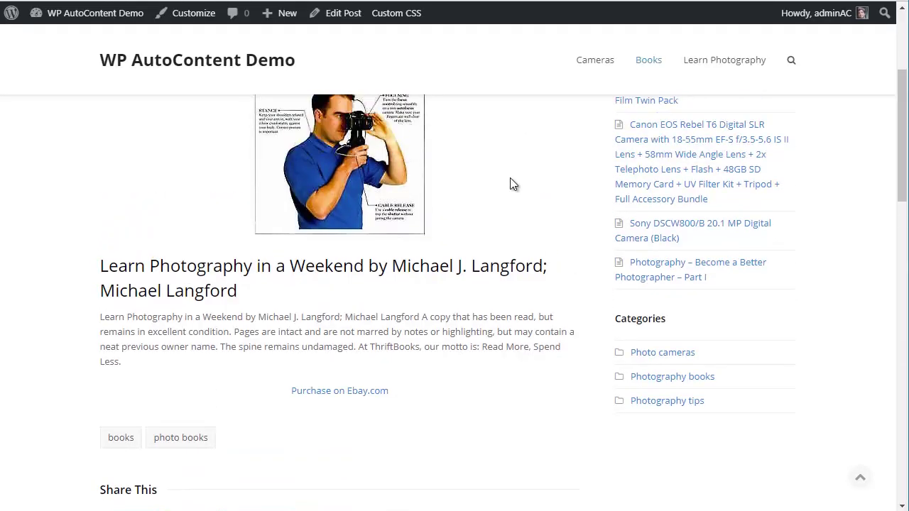
{"action": "left_click", "coordinate": [719, 68]}
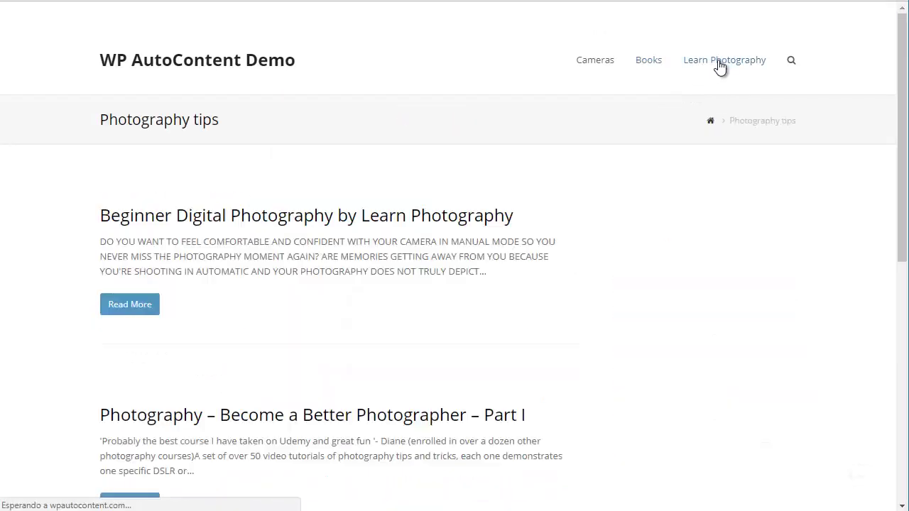
Open 'The Best Way to Learn Photography | Photography 101' post and scroll down to its tags
{"action": "scroll", "coordinate": [639, 203], "scroll_direction": "down", "scroll_amount": 2}
{"action": "scroll", "coordinate": [639, 207], "scroll_direction": "down", "scroll_amount": 5}
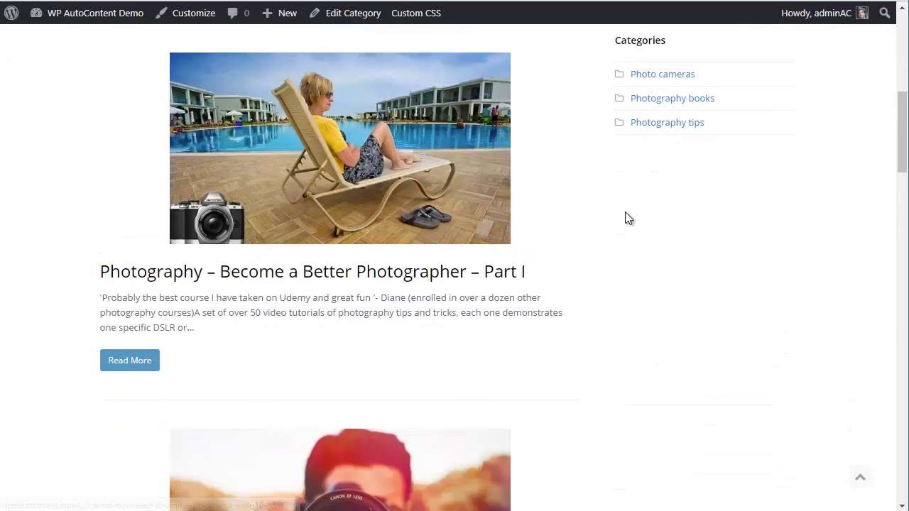
{"action": "scroll", "coordinate": [618, 251], "scroll_direction": "down", "scroll_amount": 10}
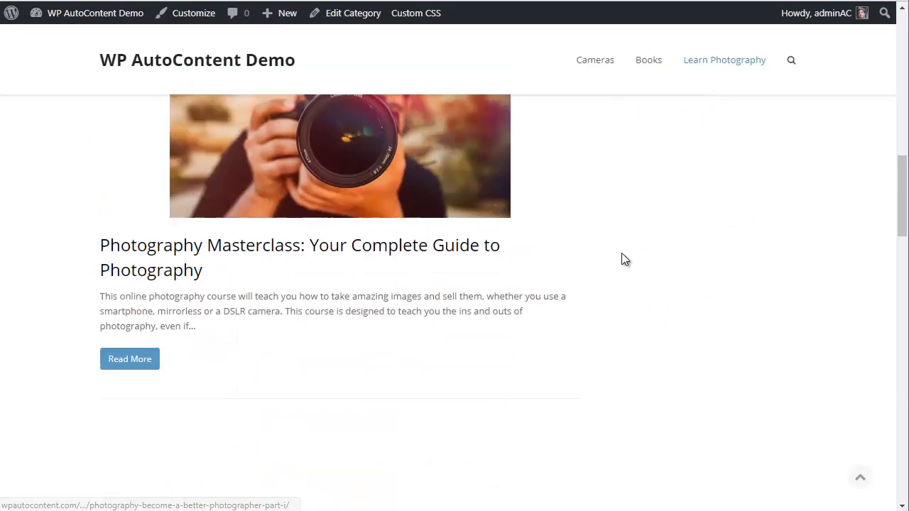
{"action": "scroll", "coordinate": [432, 332], "scroll_direction": "down", "scroll_amount": 2}
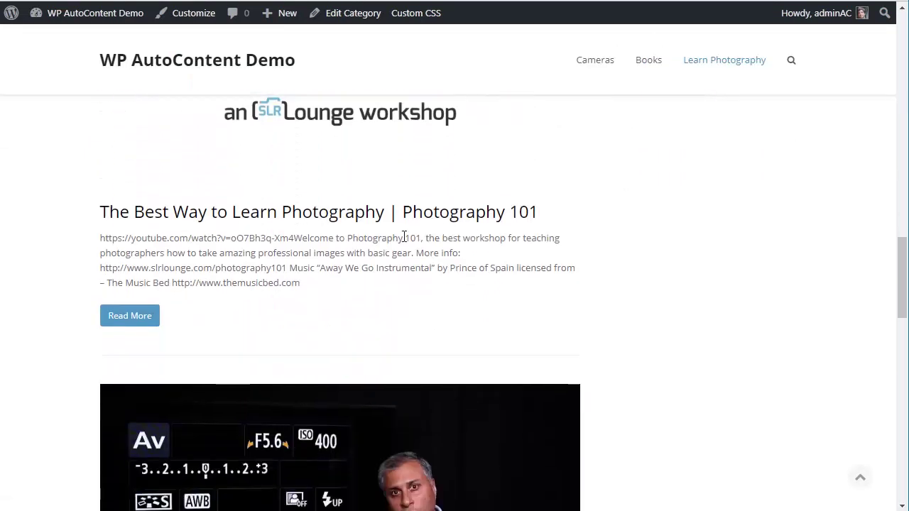
{"action": "left_click", "coordinate": [394, 213]}
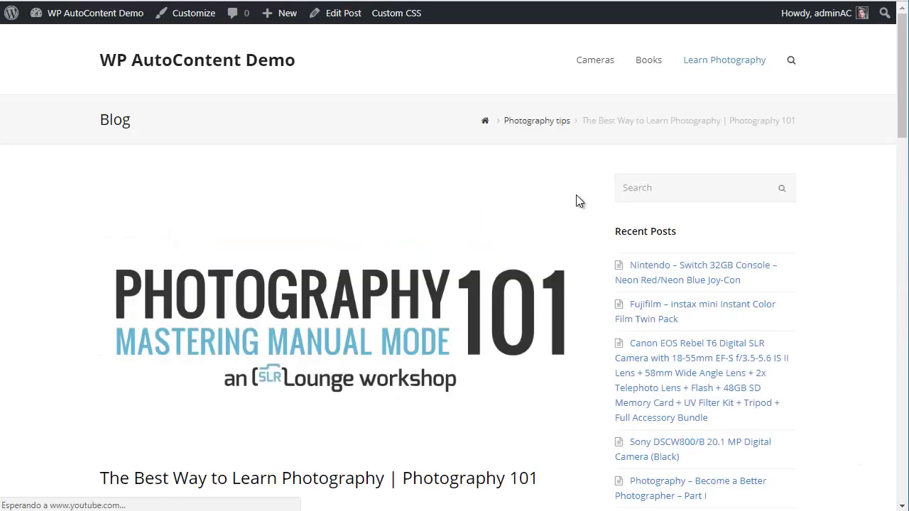
{"action": "scroll", "coordinate": [549, 230], "scroll_direction": "down", "scroll_amount": 4}
{"action": "scroll", "coordinate": [378, 310], "scroll_direction": "down", "scroll_amount": 4}
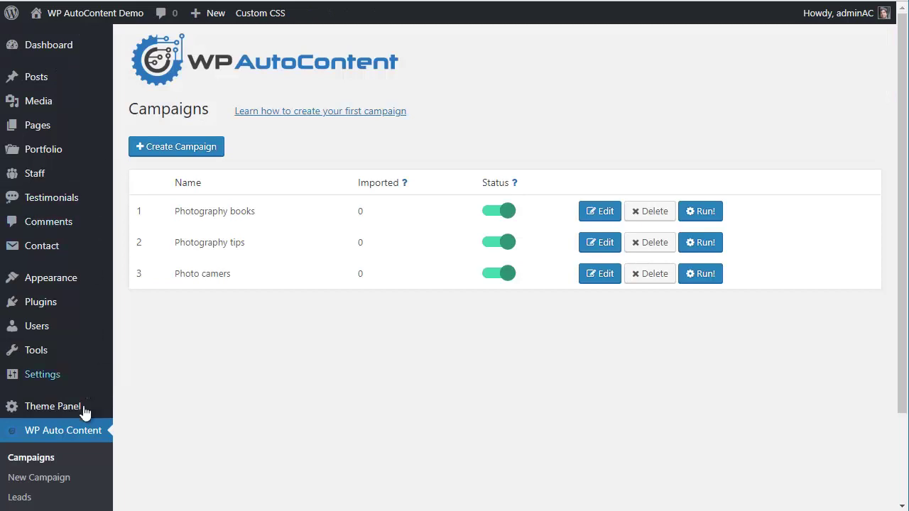
Review the imported posts in the Log, checking the campaign and Content Source filters left at All
{"action": "scroll", "coordinate": [33, 426], "scroll_direction": "down", "scroll_amount": 1}
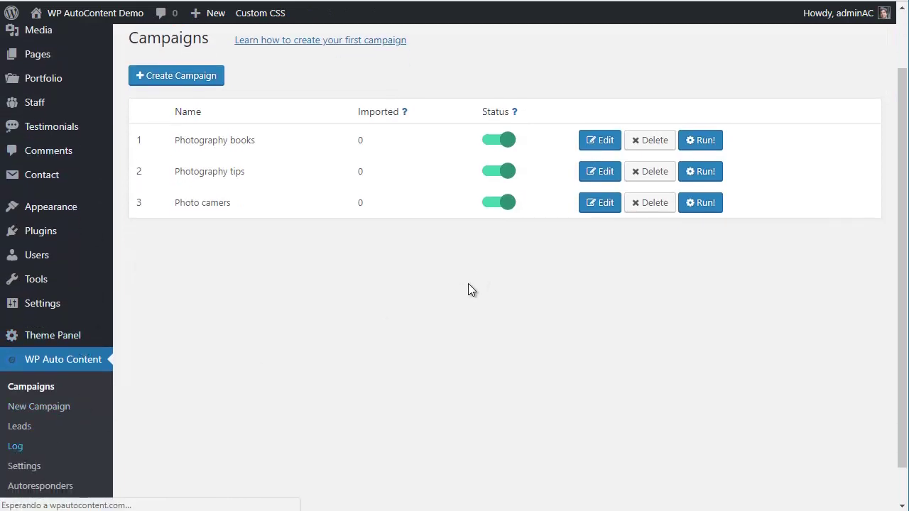
{"action": "scroll", "coordinate": [550, 227], "scroll_direction": "down", "scroll_amount": 1}
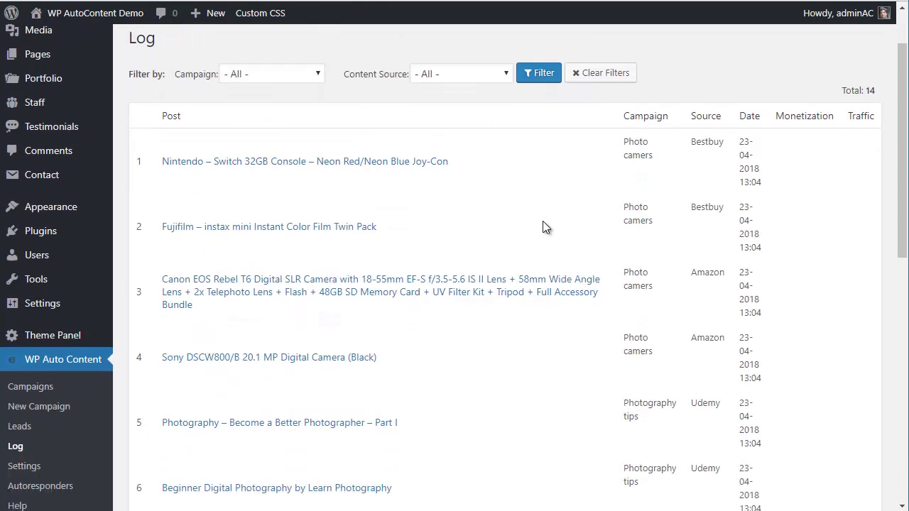
{"action": "scroll", "coordinate": [219, 127], "scroll_direction": "down", "scroll_amount": 5}
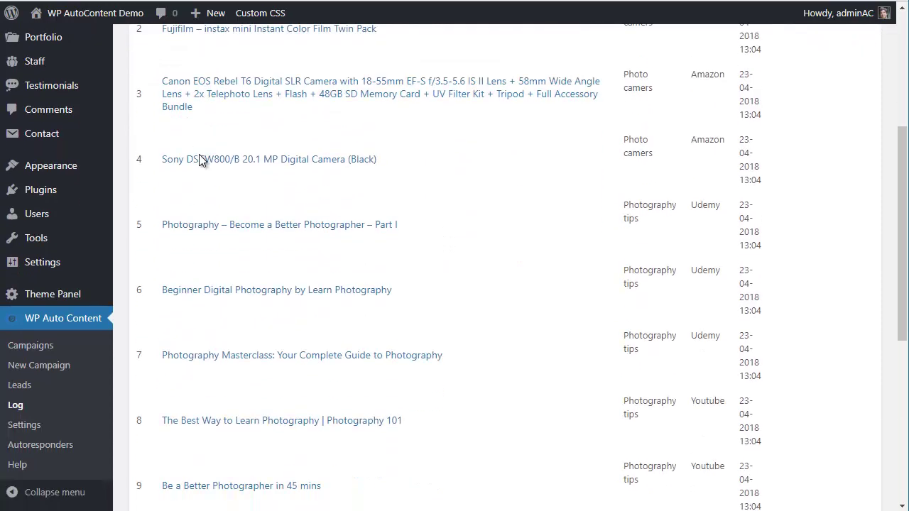
{"action": "scroll", "coordinate": [703, 192], "scroll_direction": "up", "scroll_amount": 2}
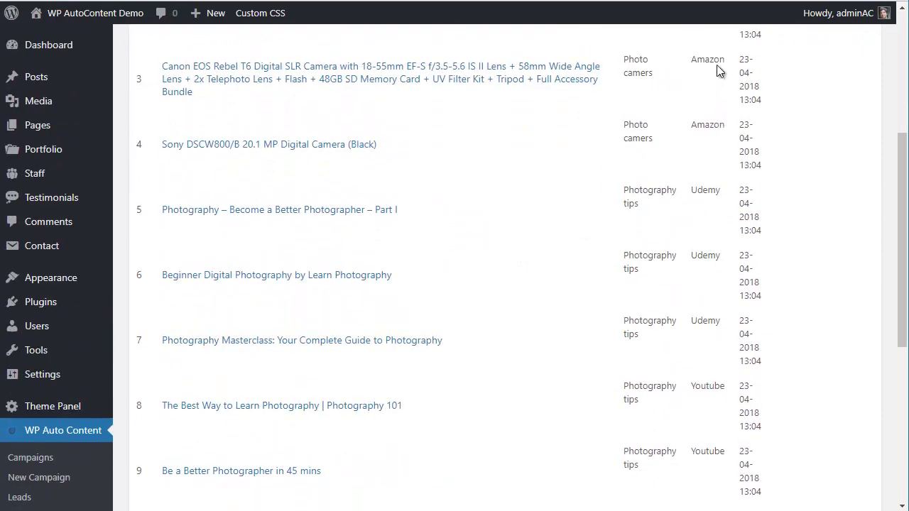
{"action": "scroll", "coordinate": [695, 238], "scroll_direction": "down", "scroll_amount": 5}
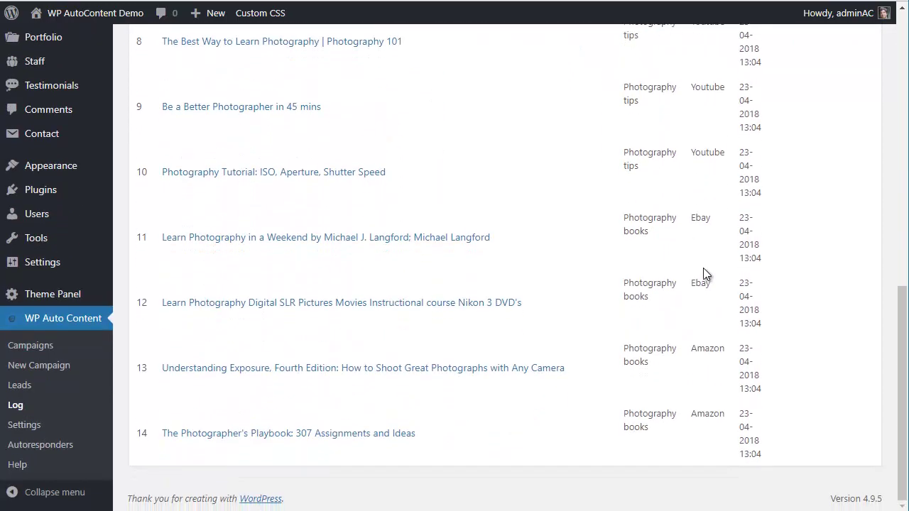
{"action": "scroll", "coordinate": [269, 318], "scroll_direction": "up", "scroll_amount": 9}
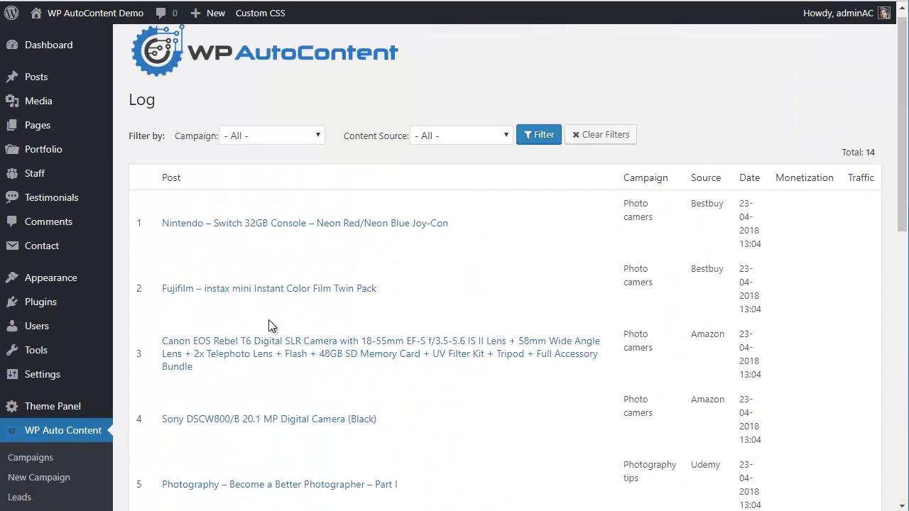
{"action": "left_click", "coordinate": [244, 145]}
{"action": "left_click", "coordinate": [289, 146]}
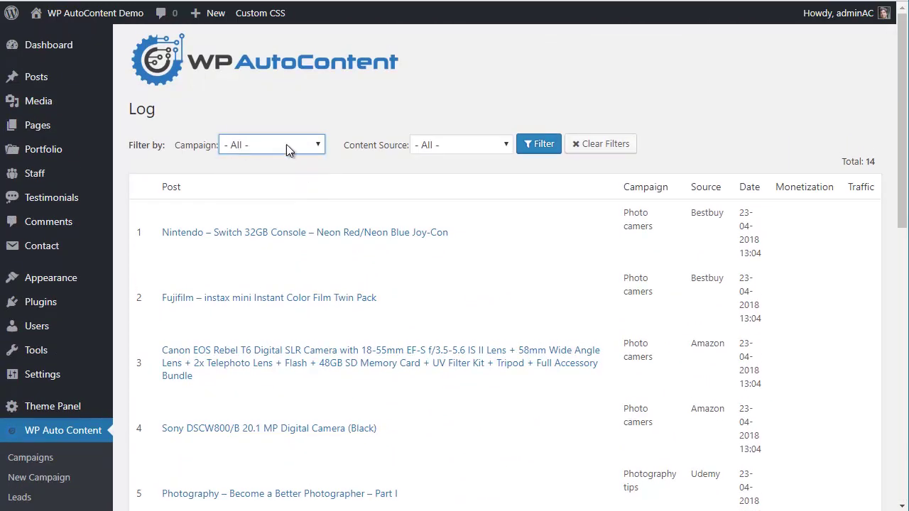
{"action": "left_click", "coordinate": [437, 145]}
{"action": "left_click", "coordinate": [437, 145]}
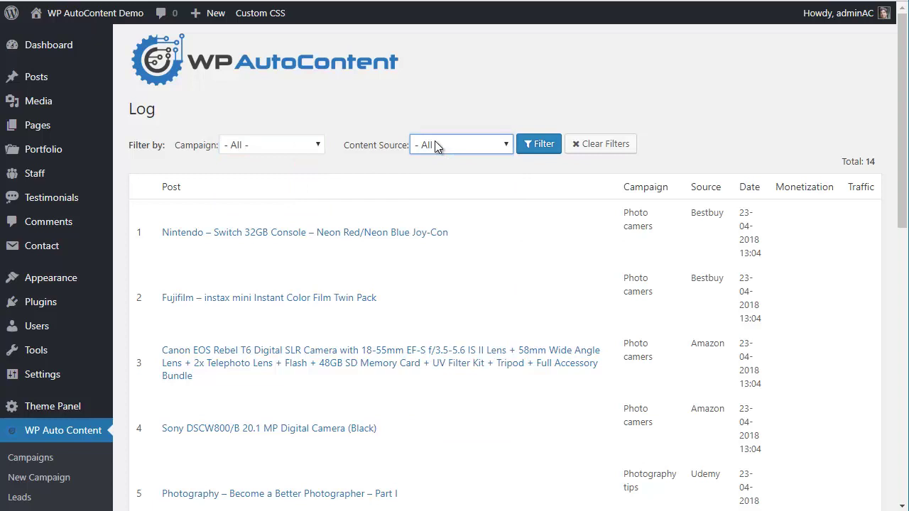
{"action": "left_click", "coordinate": [437, 145]}
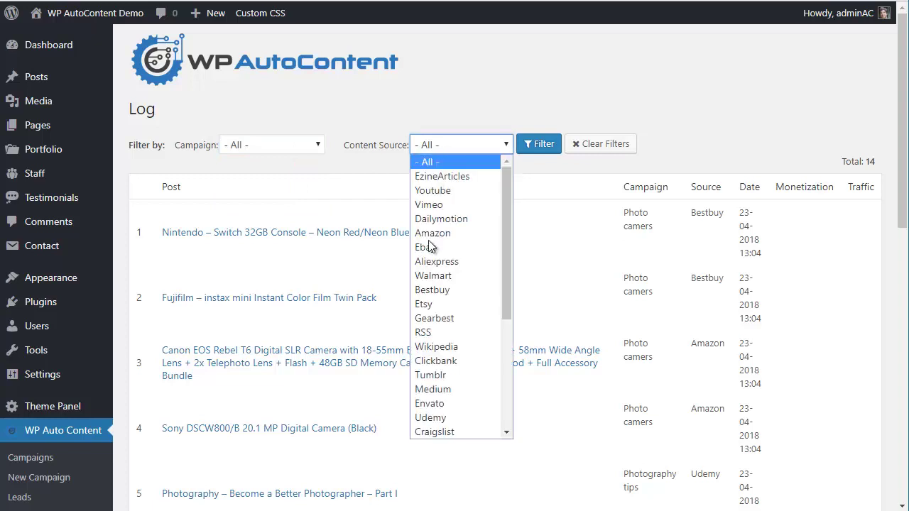
{"action": "scroll", "coordinate": [436, 263], "scroll_direction": "down", "scroll_amount": 5}
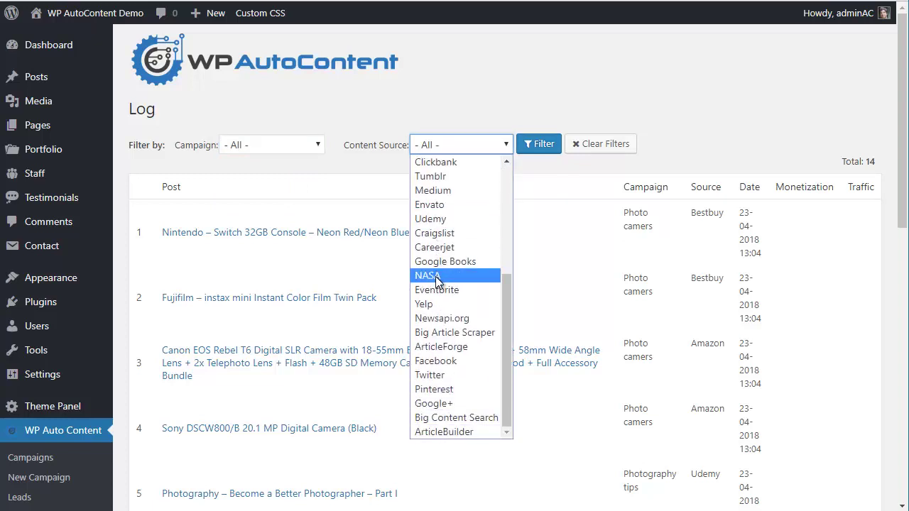
{"action": "scroll", "coordinate": [440, 278], "scroll_direction": "up", "scroll_amount": 5}
{"action": "left_click", "coordinate": [425, 103]}
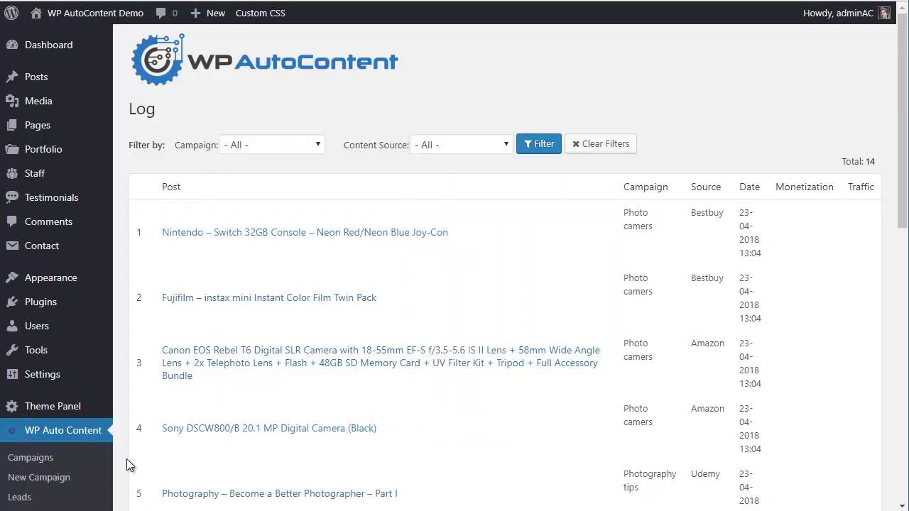
Check the updated Imported counts in Campaigns and open Photography tips for editing
{"action": "scroll", "coordinate": [116, 460], "scroll_direction": "down", "scroll_amount": 1}
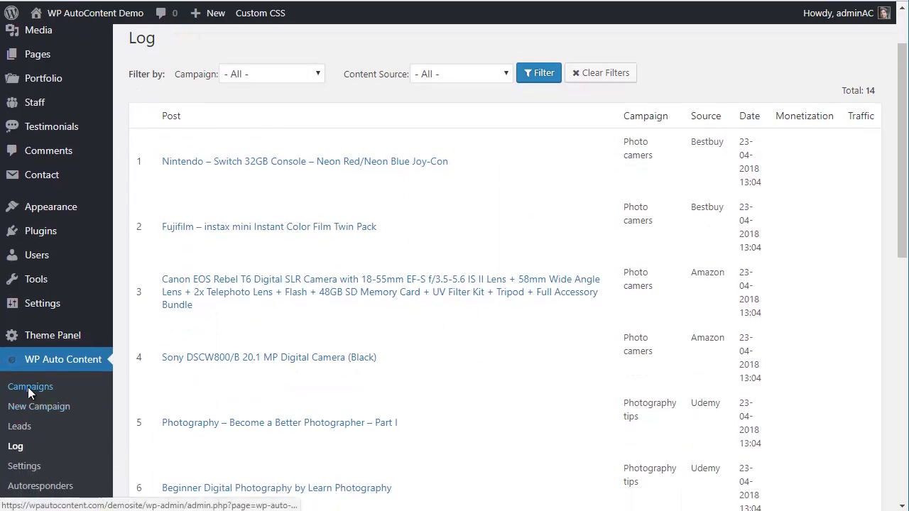
{"action": "left_click", "coordinate": [28, 389]}
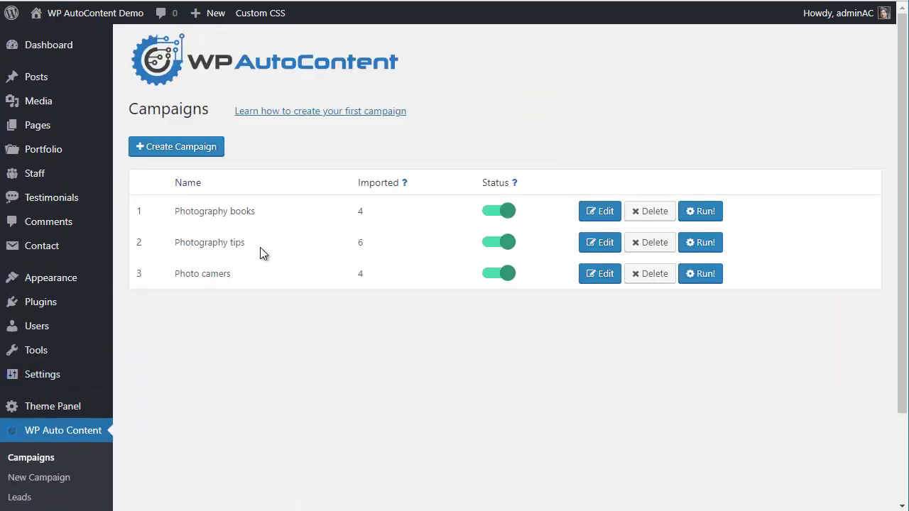
{"action": "left_click", "coordinate": [597, 245]}
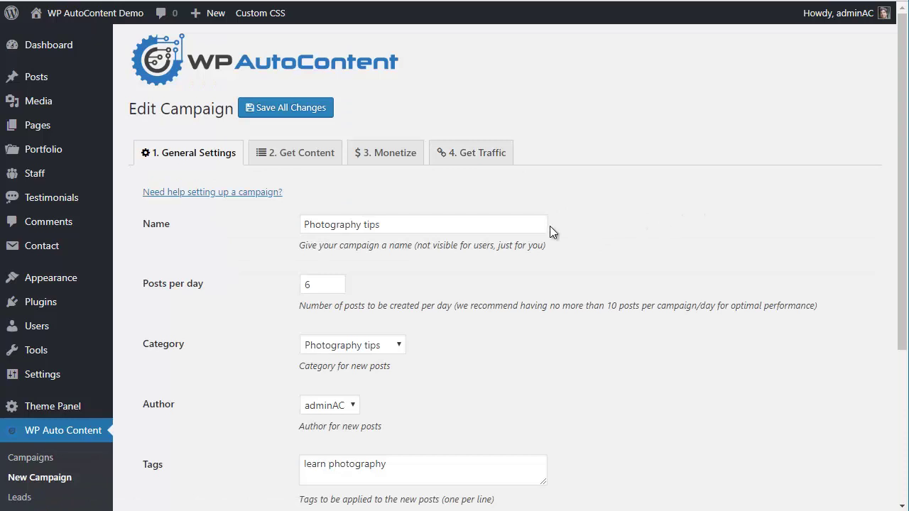
Add Clickbank Ads as a monetization method on the campaign's Monetize step
{"action": "scroll", "coordinate": [425, 177], "scroll_direction": "down", "scroll_amount": 1}
{"action": "left_click", "coordinate": [385, 85]}
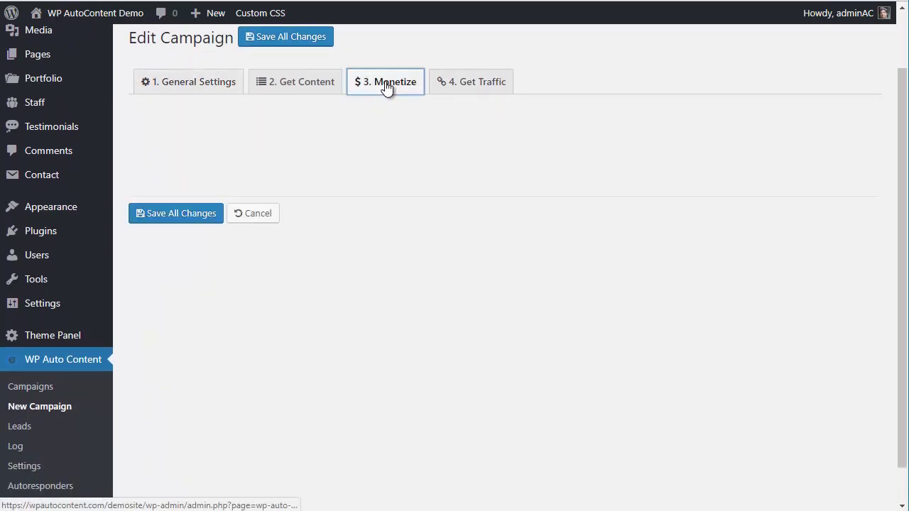
{"action": "left_click", "coordinate": [243, 172]}
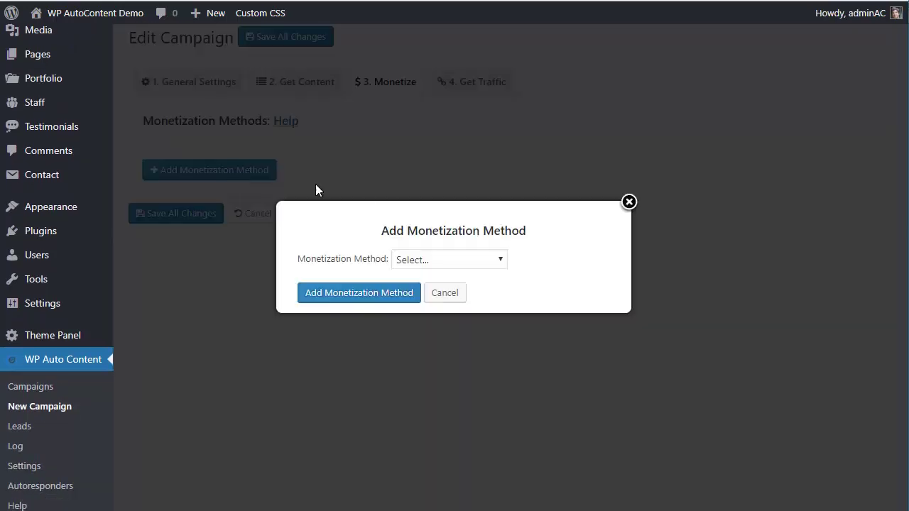
{"action": "left_click", "coordinate": [469, 262]}
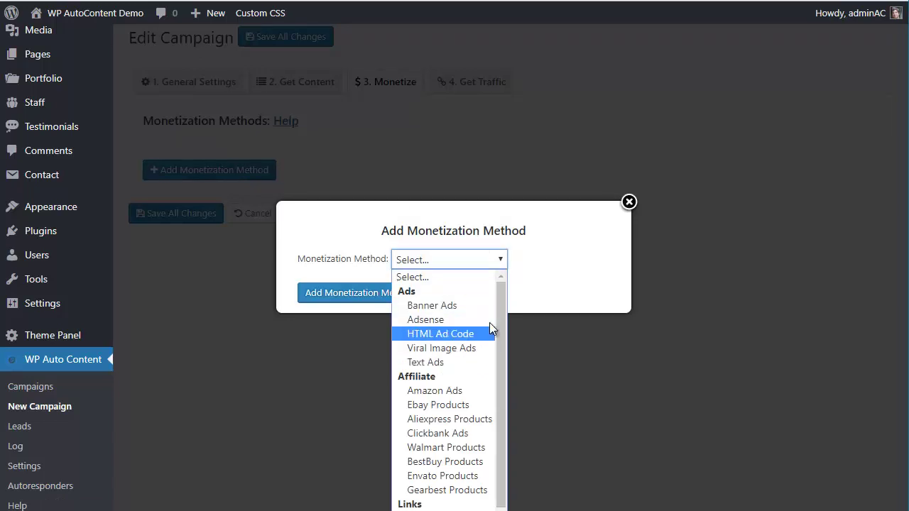
{"action": "scroll", "coordinate": [500, 337], "scroll_direction": "down", "scroll_amount": 1}
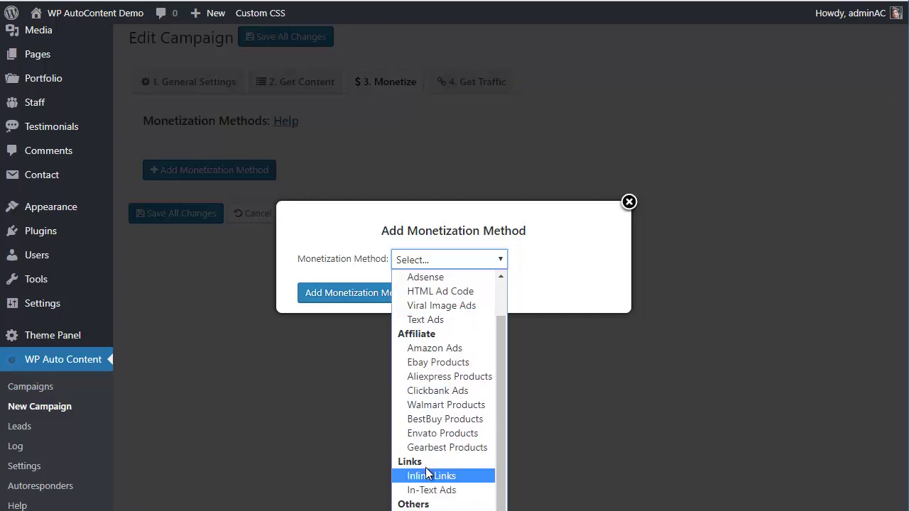
{"action": "left_click", "coordinate": [428, 389]}
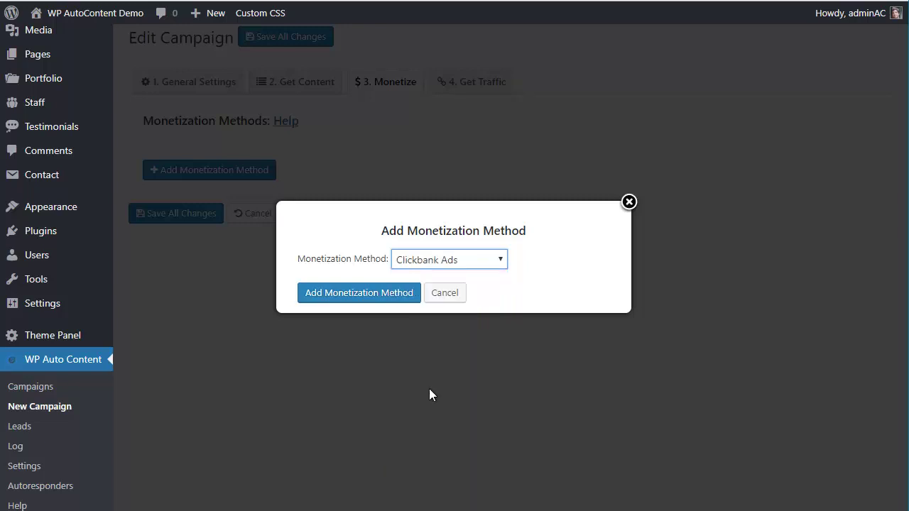
{"action": "left_click", "coordinate": [347, 292]}
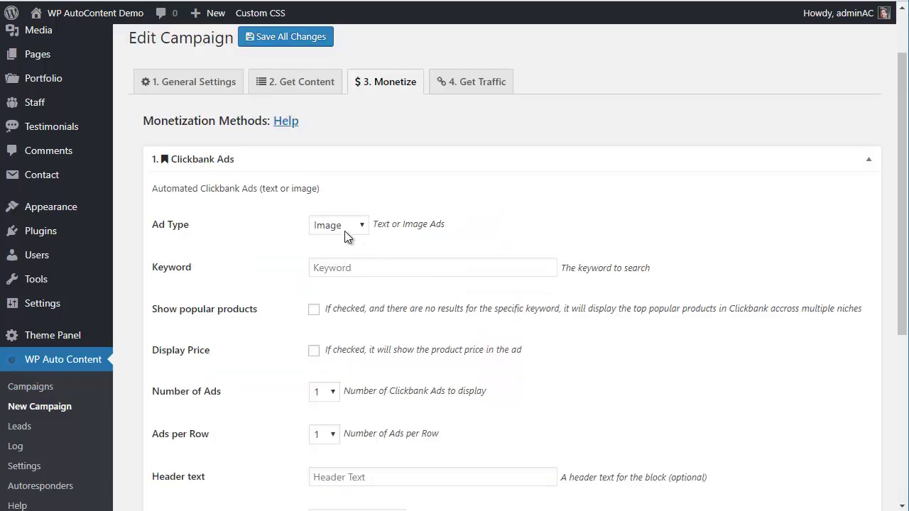
Set the Clickbank keyword to photography with prices shown, 3 ads and 3 per row
{"action": "left_click", "coordinate": [354, 262]}
{"action": "type", "text": "photography"}
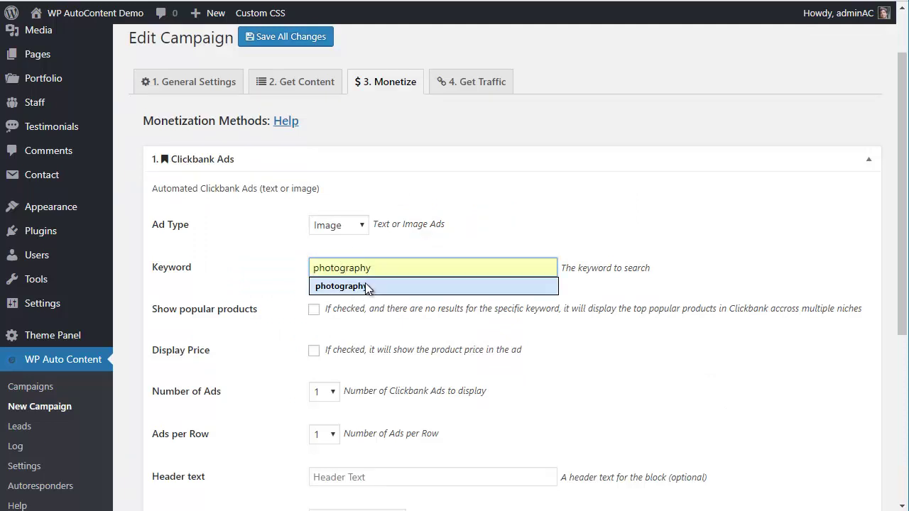
{"action": "left_click", "coordinate": [363, 286]}
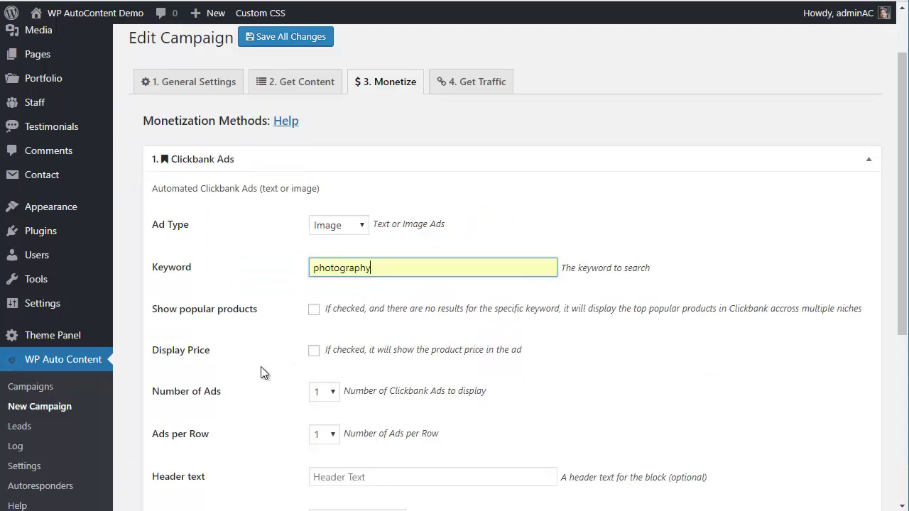
{"action": "left_click", "coordinate": [313, 351]}
{"action": "left_click", "coordinate": [331, 395]}
{"action": "left_click", "coordinate": [331, 438]}
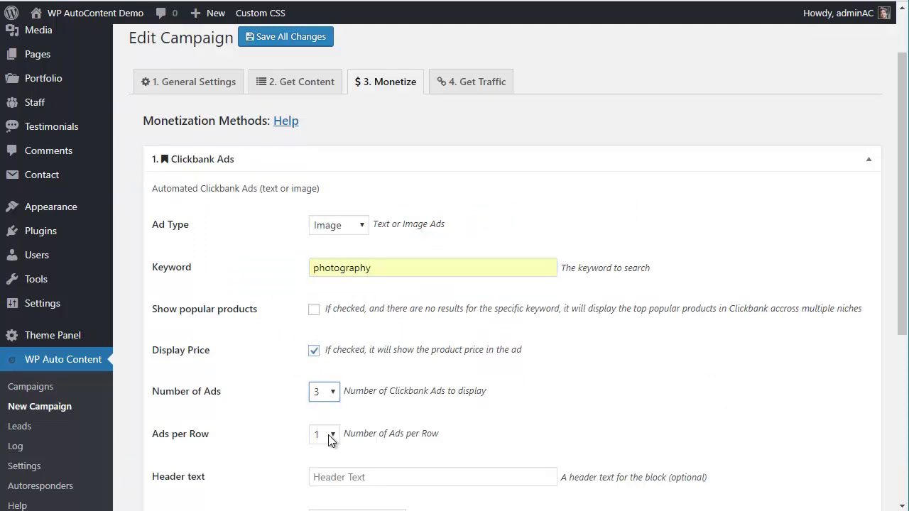
{"action": "left_click", "coordinate": [331, 434]}
Give the ad block the header 'Check this' and review its placement
{"action": "left_click", "coordinate": [375, 410]}
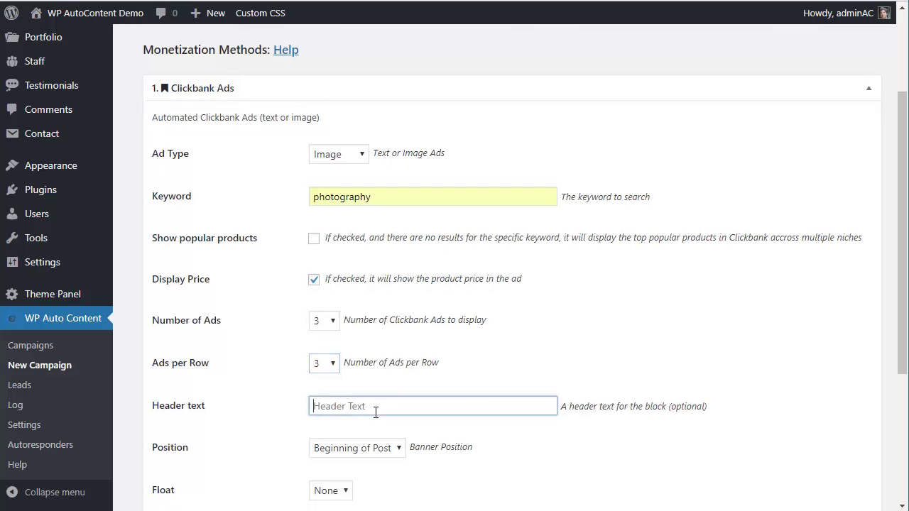
{"action": "type", "text": "Check this"}
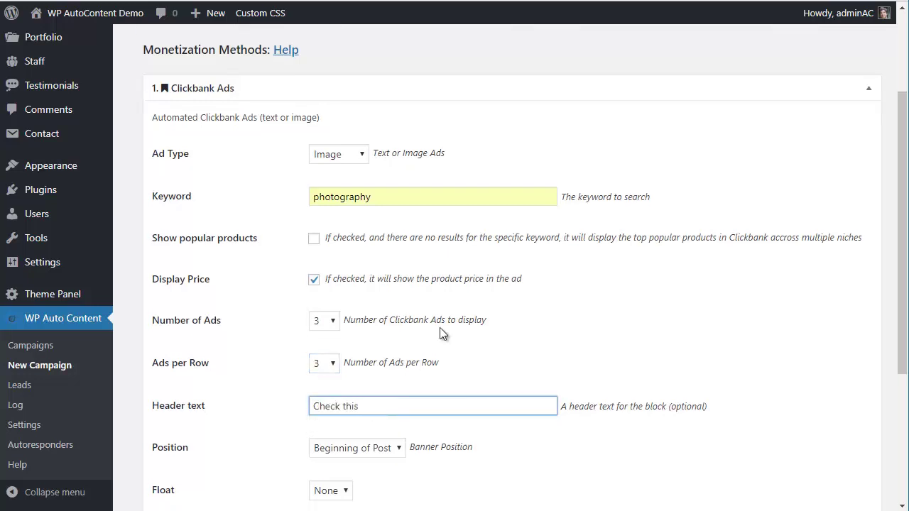
{"action": "scroll", "coordinate": [566, 275], "scroll_direction": "down", "scroll_amount": 1}
{"action": "scroll", "coordinate": [566, 275], "scroll_direction": "down", "scroll_amount": 2}
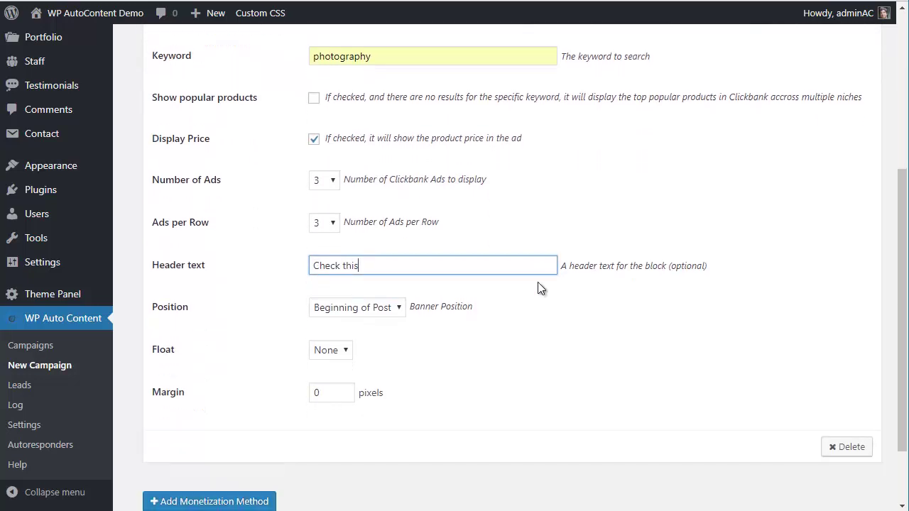
{"action": "left_click", "coordinate": [334, 310]}
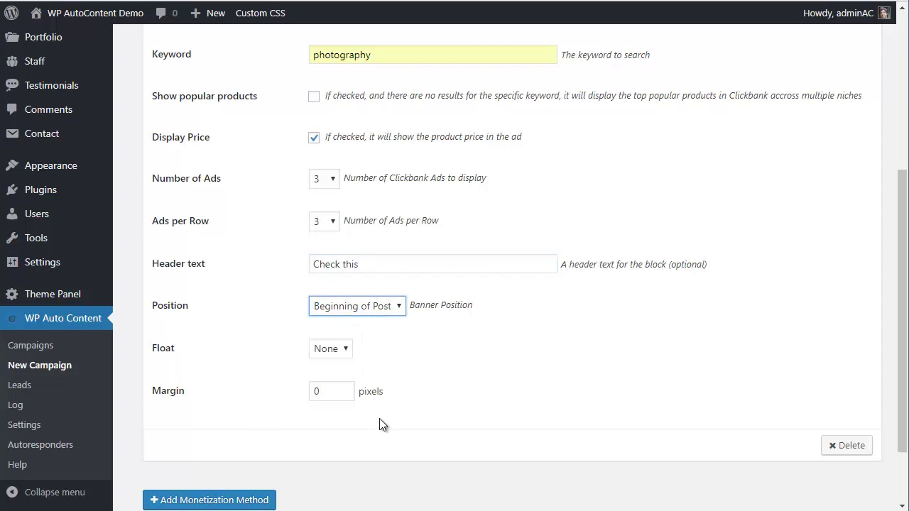
{"action": "scroll", "coordinate": [207, 442], "scroll_direction": "down", "scroll_amount": 2}
Add an Optin Form monetization method to the campaign
{"action": "left_click", "coordinate": [207, 430]}
{"action": "left_click", "coordinate": [412, 263]}
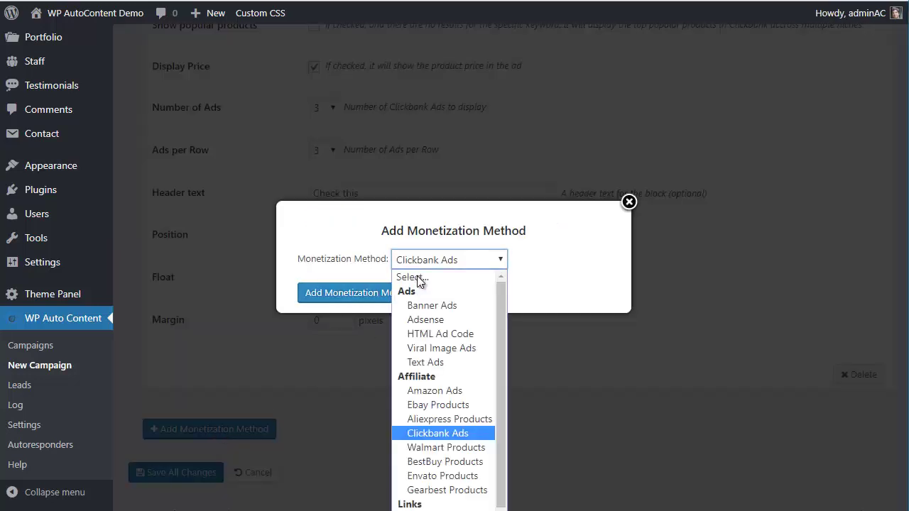
{"action": "scroll", "coordinate": [440, 358], "scroll_direction": "down", "scroll_amount": 1}
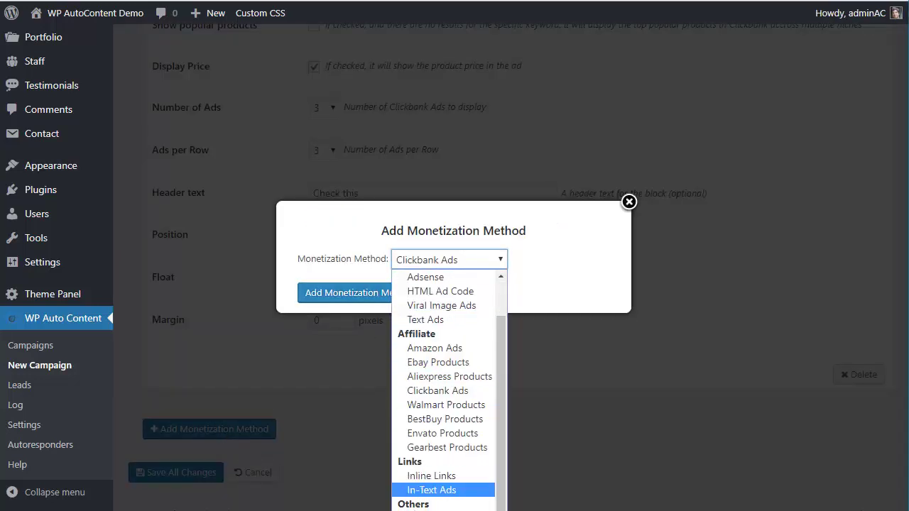
{"action": "left_click", "coordinate": [417, 508]}
{"action": "left_click", "coordinate": [348, 303]}
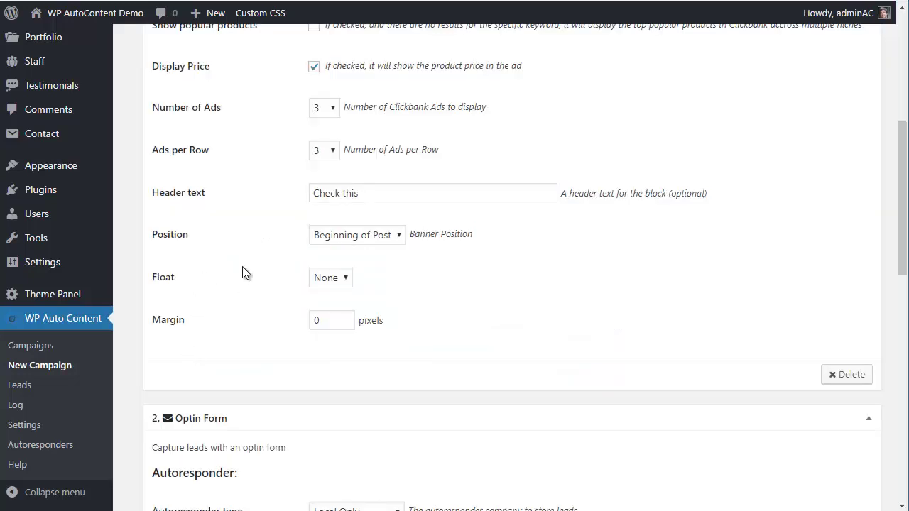
Write the optin intro text 'Enter your e-mail to get photography tips'
{"action": "scroll", "coordinate": [246, 286], "scroll_direction": "down", "scroll_amount": 3}
{"action": "scroll", "coordinate": [358, 245], "scroll_direction": "down", "scroll_amount": 2}
{"action": "scroll", "coordinate": [357, 245], "scroll_direction": "down", "scroll_amount": 1}
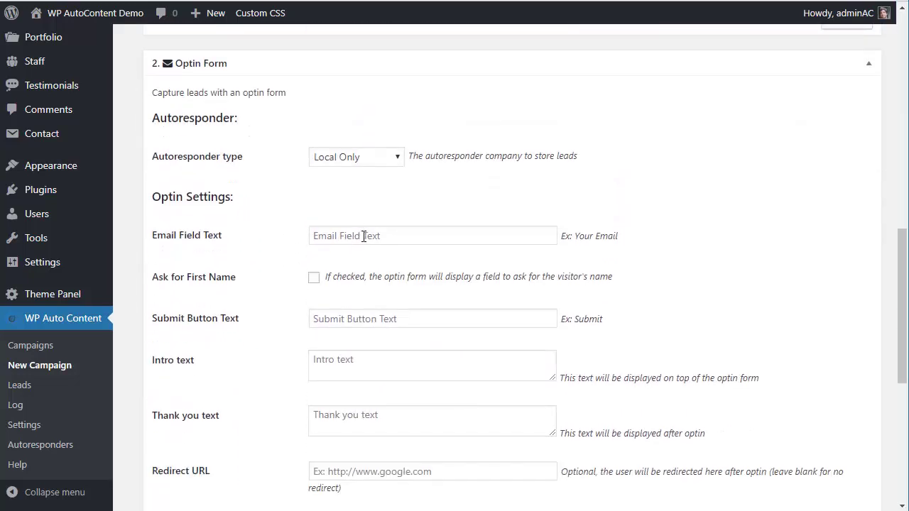
{"action": "left_click", "coordinate": [365, 238]}
{"action": "scroll", "coordinate": [384, 245], "scroll_direction": "down", "scroll_amount": 2}
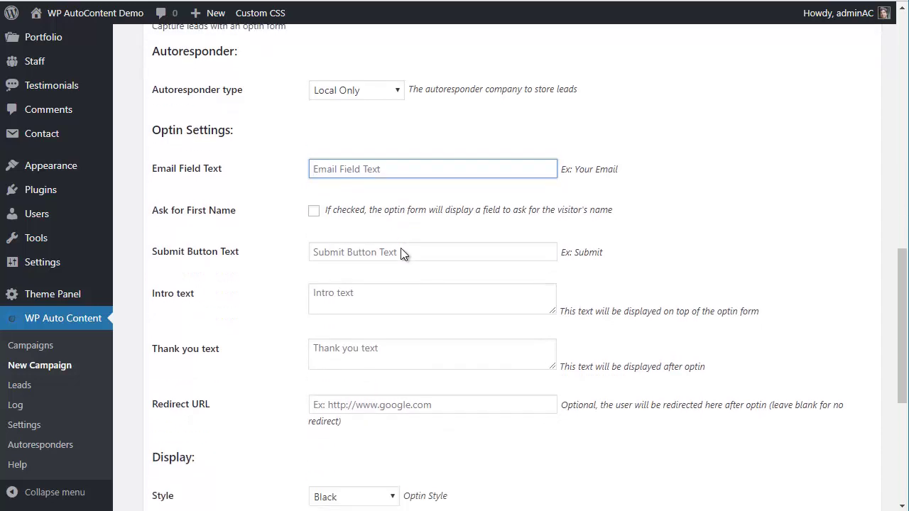
{"action": "left_click", "coordinate": [353, 293]}
{"action": "type", "text": "Enter yo"}
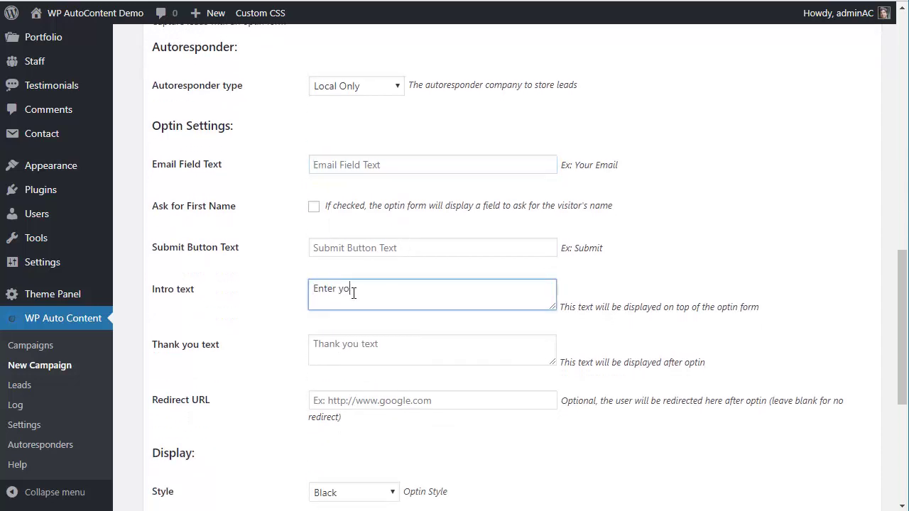
{"action": "type", "text": "ur e-mail to get photography tips"}
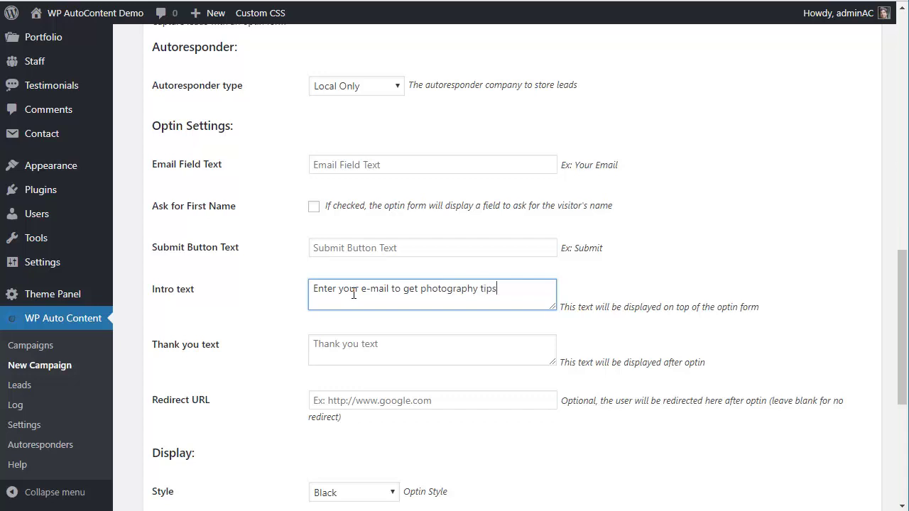
Keep the Black style, place the form at End of Post, and save all changes
{"action": "scroll", "coordinate": [353, 293], "scroll_direction": "down", "scroll_amount": 3}
{"action": "left_click", "coordinate": [340, 279]}
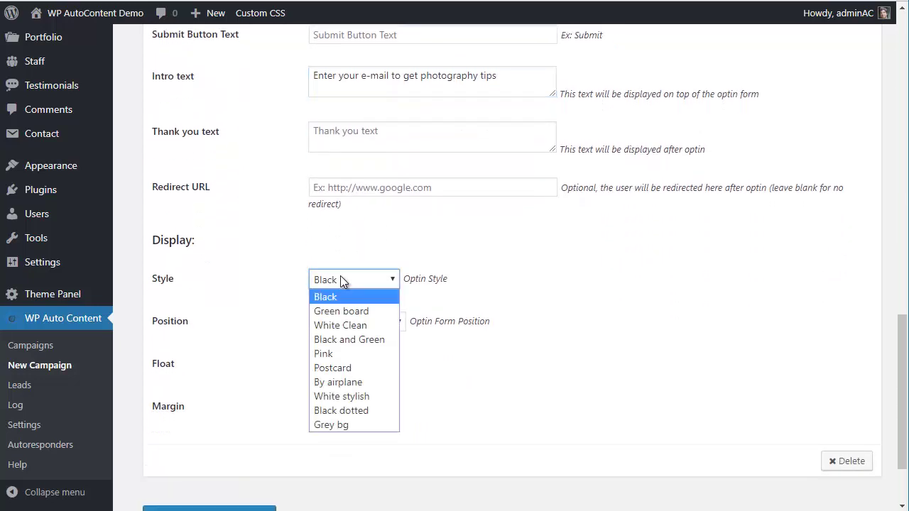
{"action": "left_click", "coordinate": [340, 279]}
{"action": "scroll", "coordinate": [340, 279], "scroll_direction": "down", "scroll_amount": 2}
{"action": "left_click", "coordinate": [343, 250]}
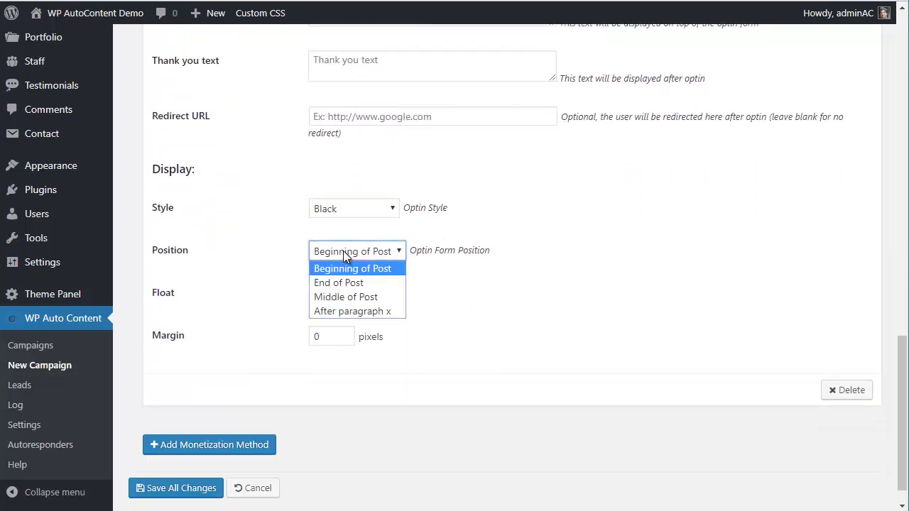
{"action": "left_click", "coordinate": [343, 283]}
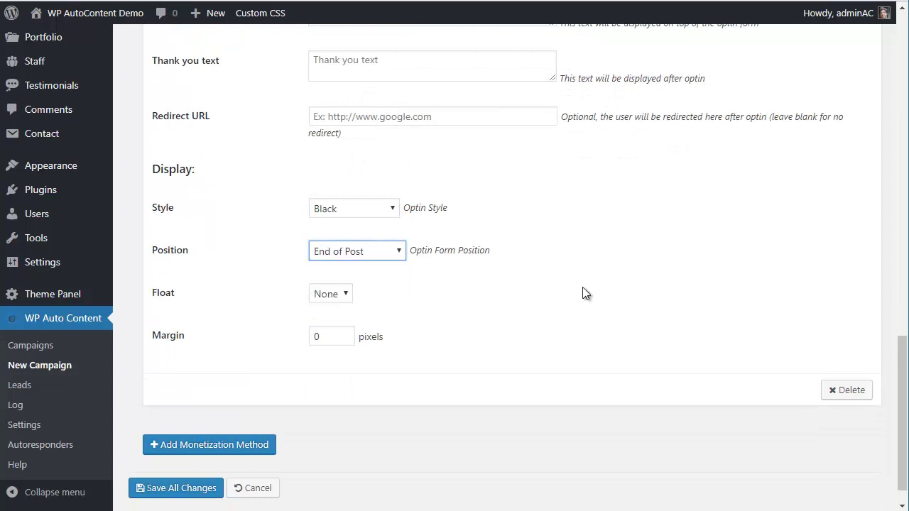
{"action": "left_click", "coordinate": [172, 494]}
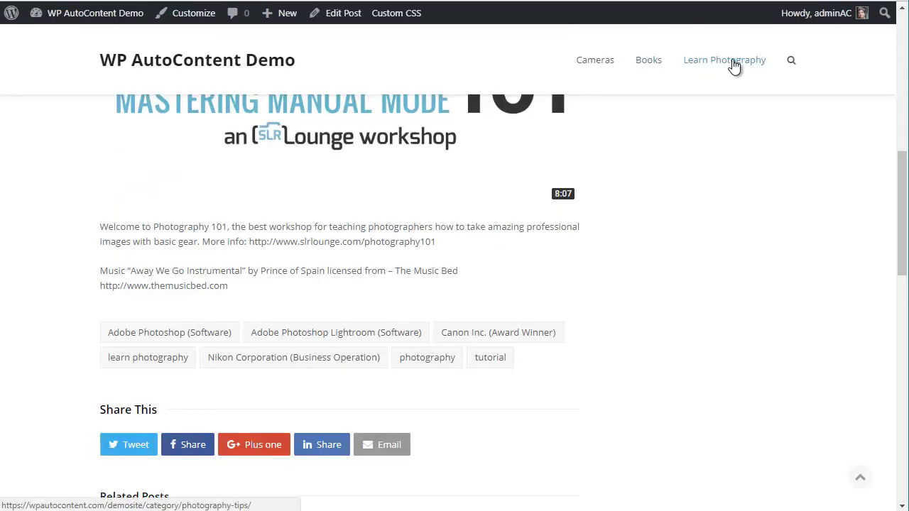
Open the Beginner Digital Photography post and follow its Zox Pro Clickbank ad
{"action": "left_click", "coordinate": [731, 62]}
{"action": "scroll", "coordinate": [605, 230], "scroll_direction": "down", "scroll_amount": 2}
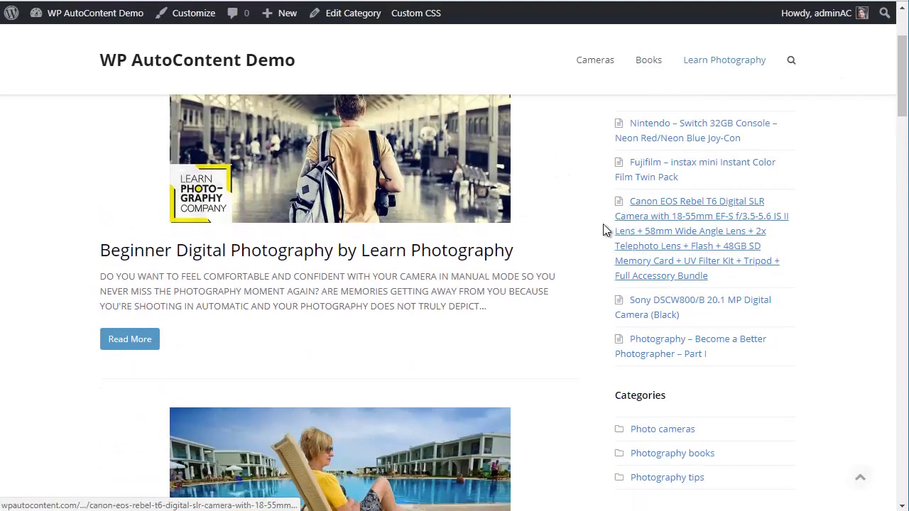
{"action": "left_click", "coordinate": [416, 251]}
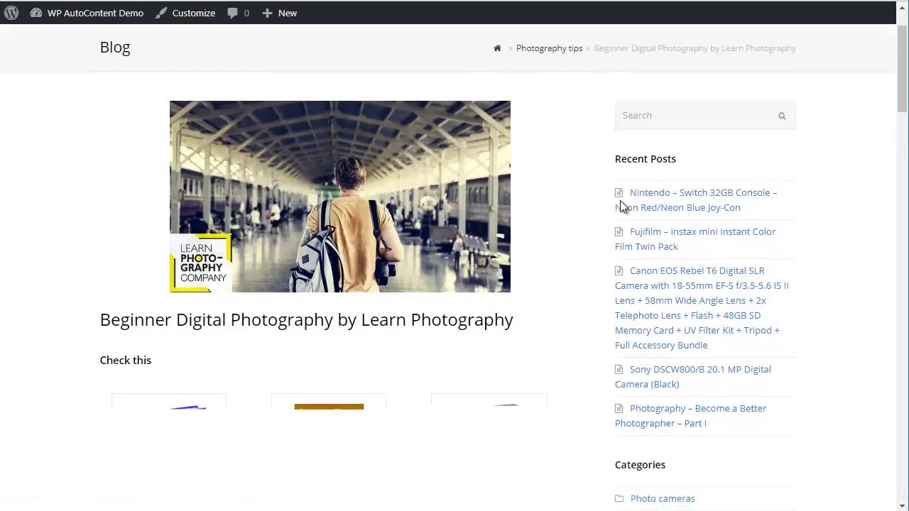
{"action": "scroll", "coordinate": [621, 206], "scroll_direction": "down", "scroll_amount": 2}
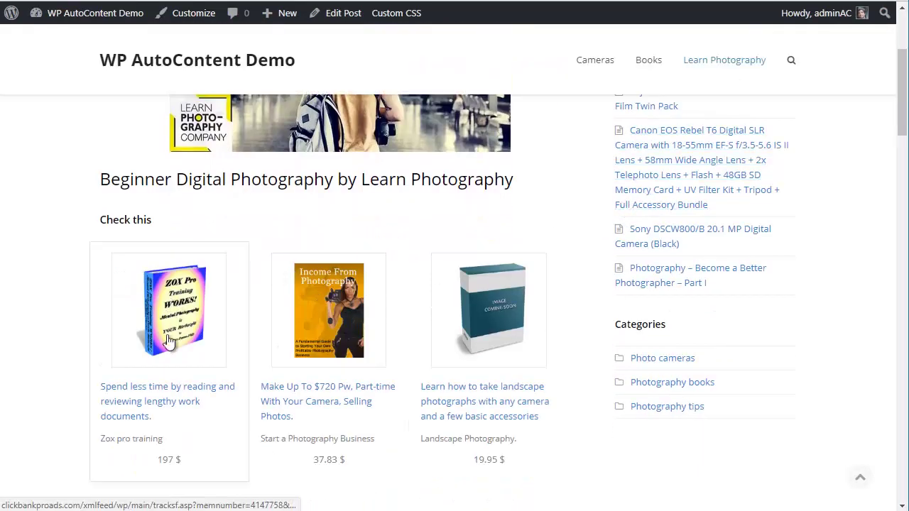
{"action": "scroll", "coordinate": [220, 361], "scroll_direction": "down", "scroll_amount": 1}
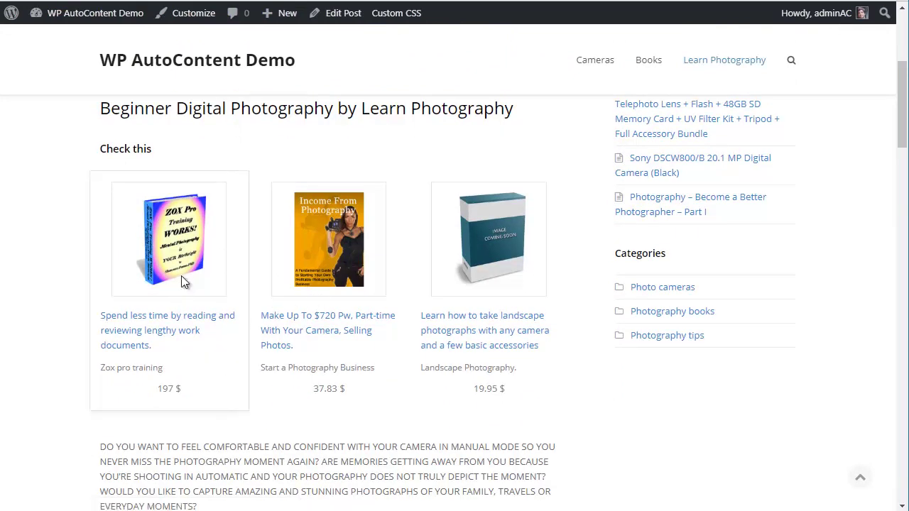
{"action": "left_click", "coordinate": [182, 280]}
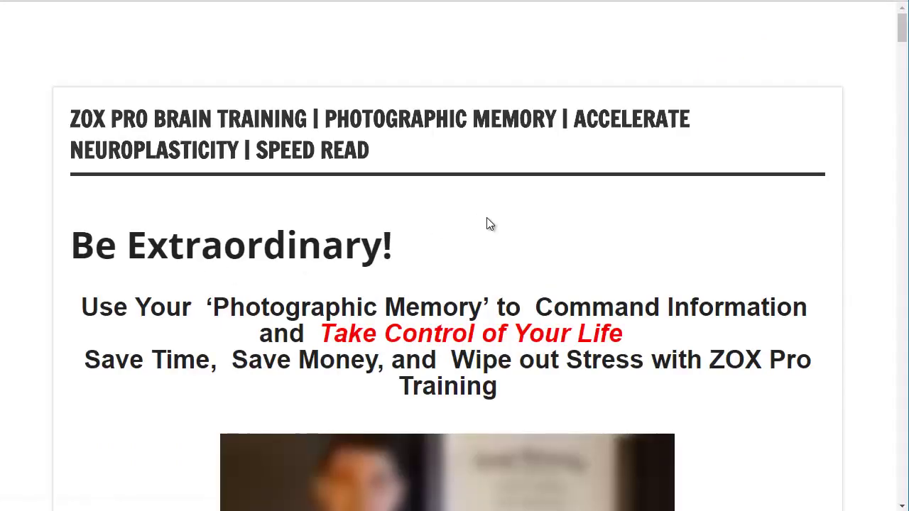
Scroll to the post's optin form, try its e-mail field, and return to the campaign editor
{"action": "scroll", "coordinate": [487, 220], "scroll_direction": "down", "scroll_amount": 2}
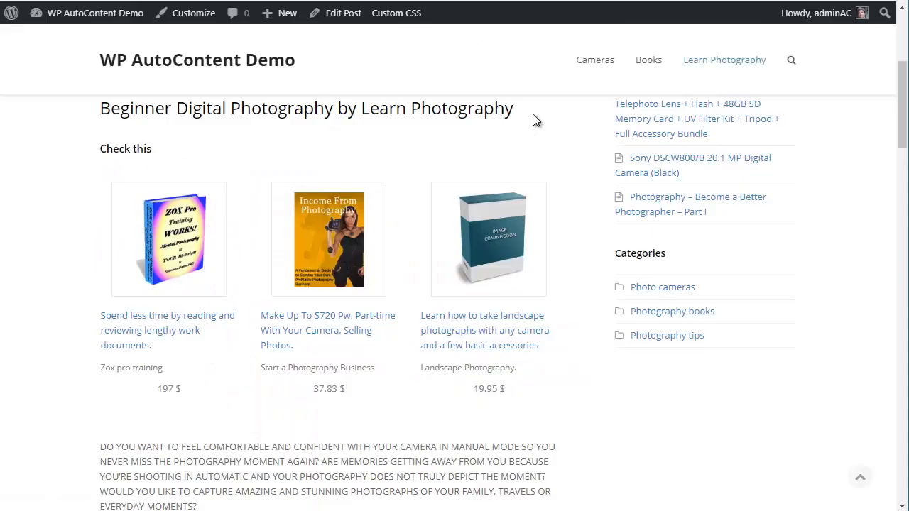
{"action": "scroll", "coordinate": [533, 118], "scroll_direction": "down", "scroll_amount": 5}
{"action": "scroll", "coordinate": [344, 211], "scroll_direction": "down", "scroll_amount": 10}
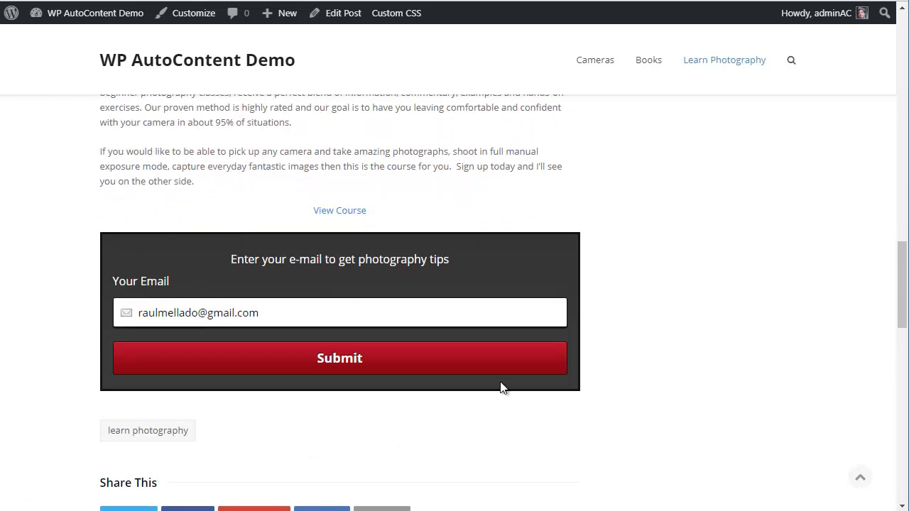
{"action": "left_click", "coordinate": [361, 313]}
{"action": "scroll", "coordinate": [346, 170], "scroll_direction": "down", "scroll_amount": 1}
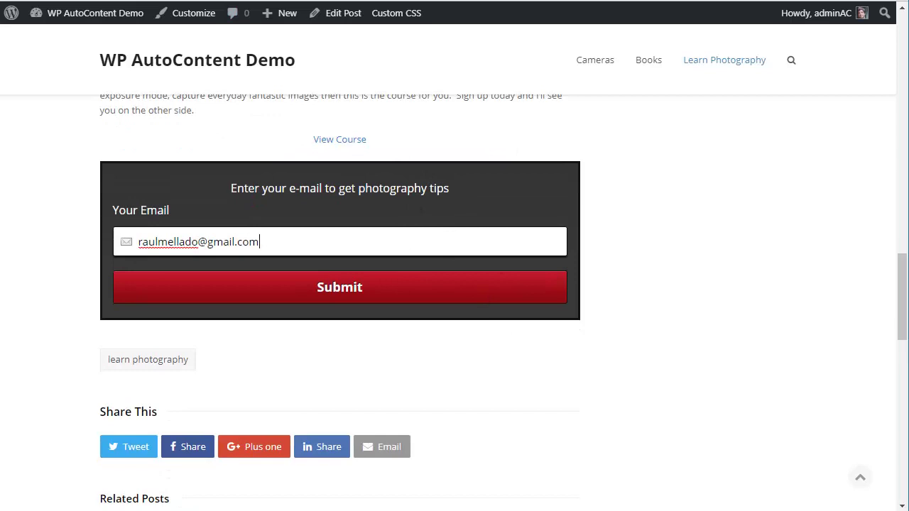
{"action": "key", "text": "ctrl+Tab"}
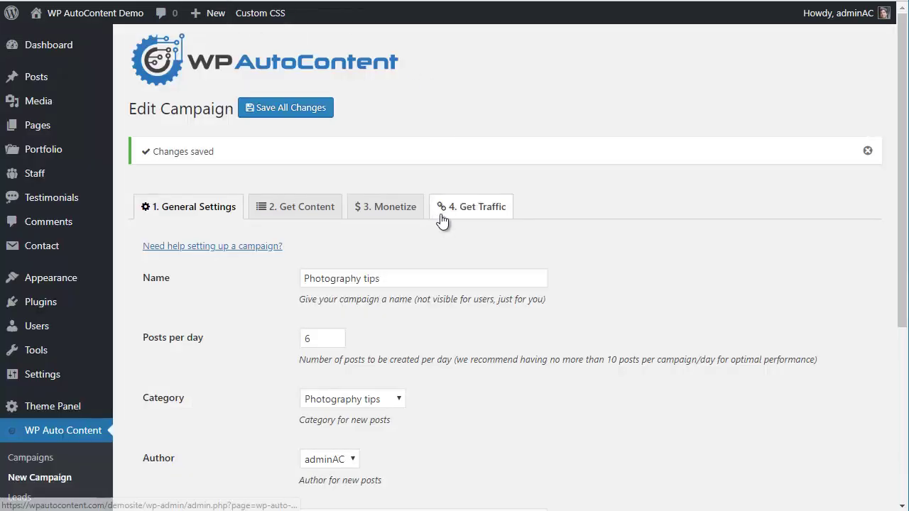
On the Get Traffic step, browse the available traffic systems and close the dialog without adding one
{"action": "scroll", "coordinate": [615, 187], "scroll_direction": "down", "scroll_amount": 1}
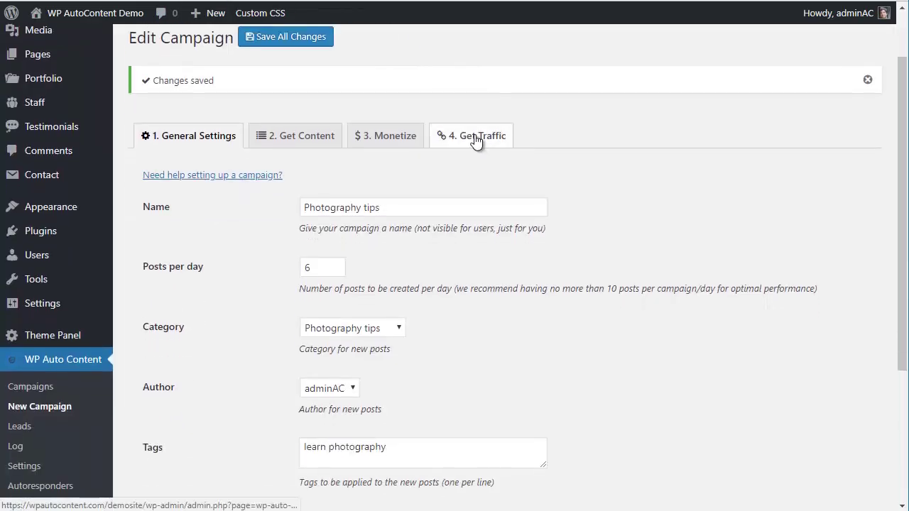
{"action": "left_click", "coordinate": [477, 139]}
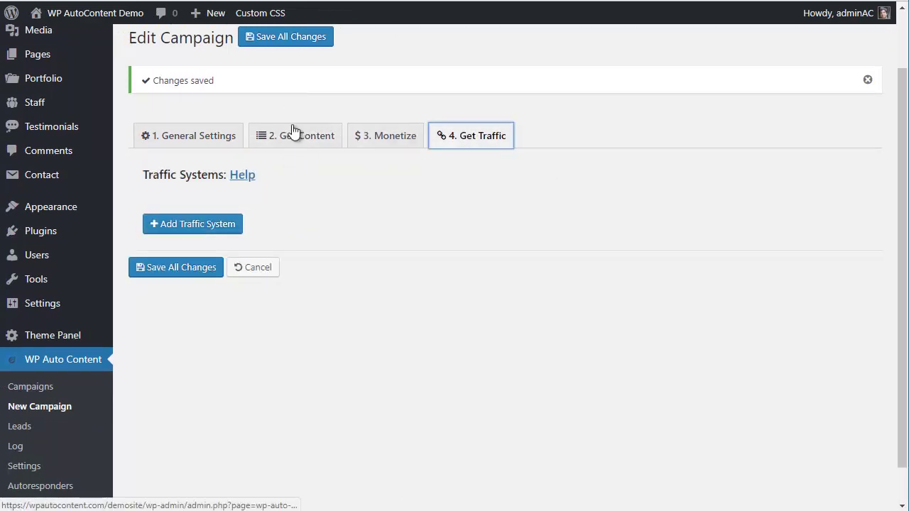
{"action": "left_click", "coordinate": [236, 222]}
{"action": "left_click", "coordinate": [448, 260]}
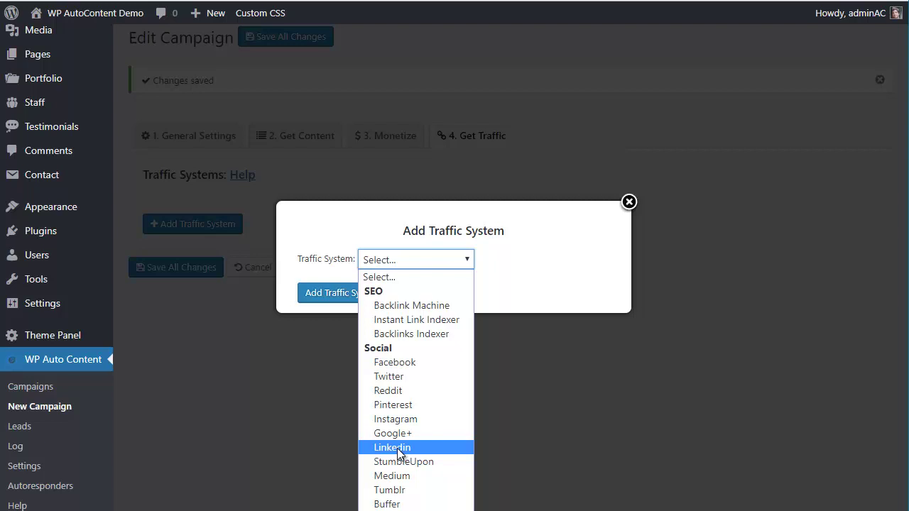
{"action": "left_click", "coordinate": [629, 201]}
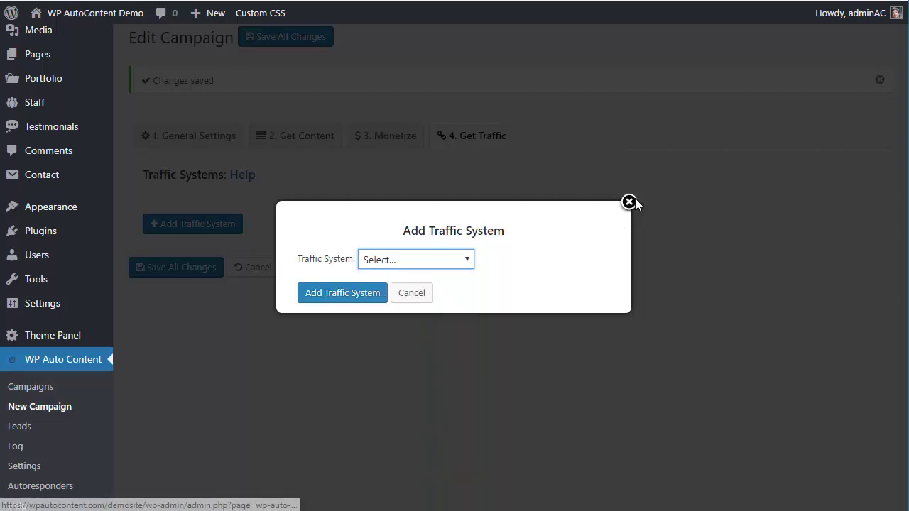
{"action": "left_click", "coordinate": [629, 201]}
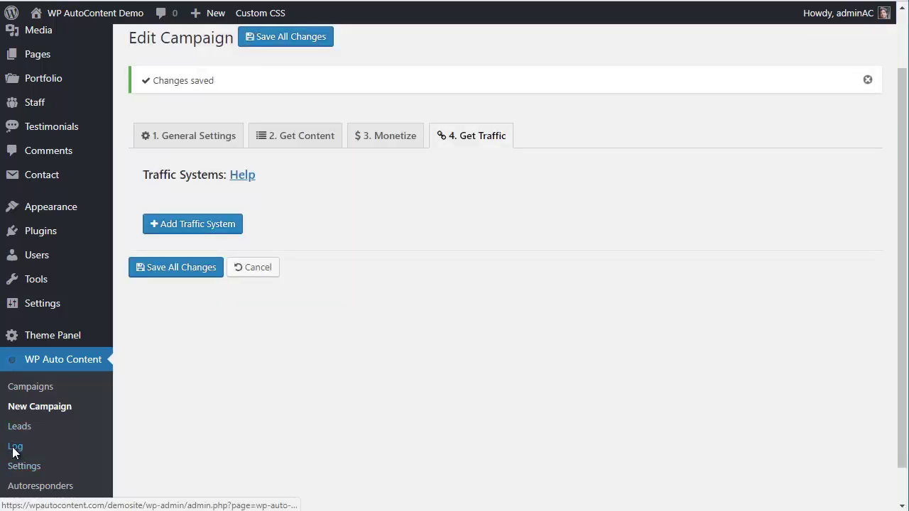